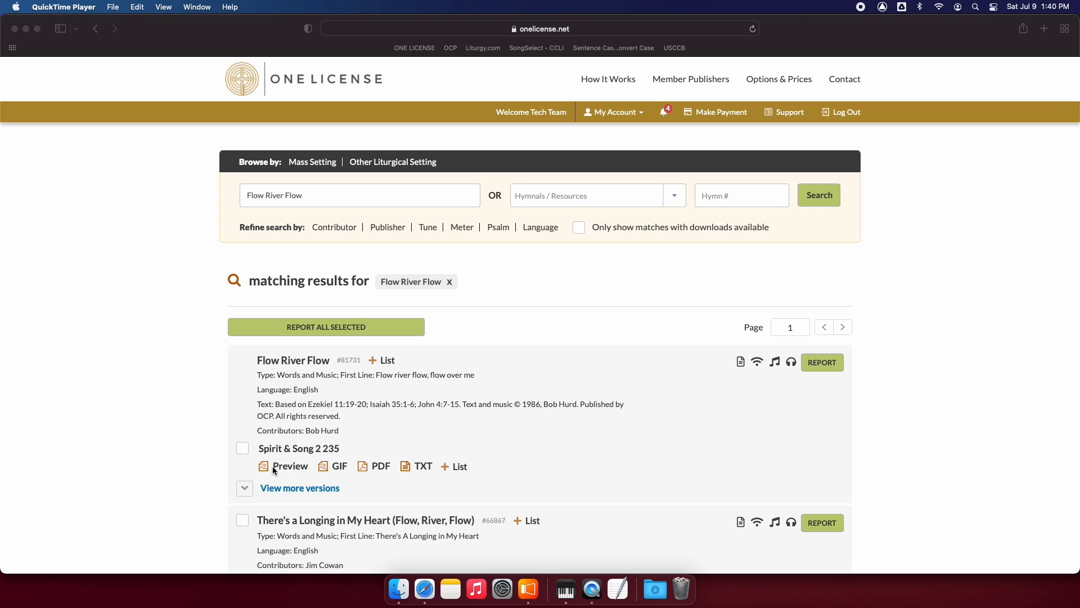
- Preview the sheet music for the Spirit & Song 2 235 version of Flow River Flow, then close the preview
click(293, 469)
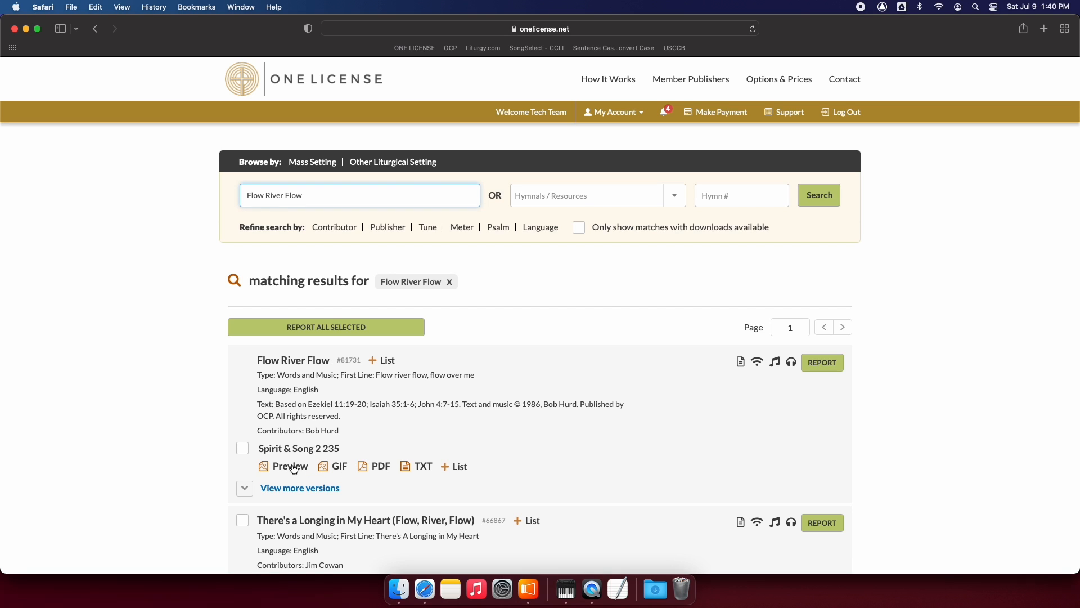
click(293, 469)
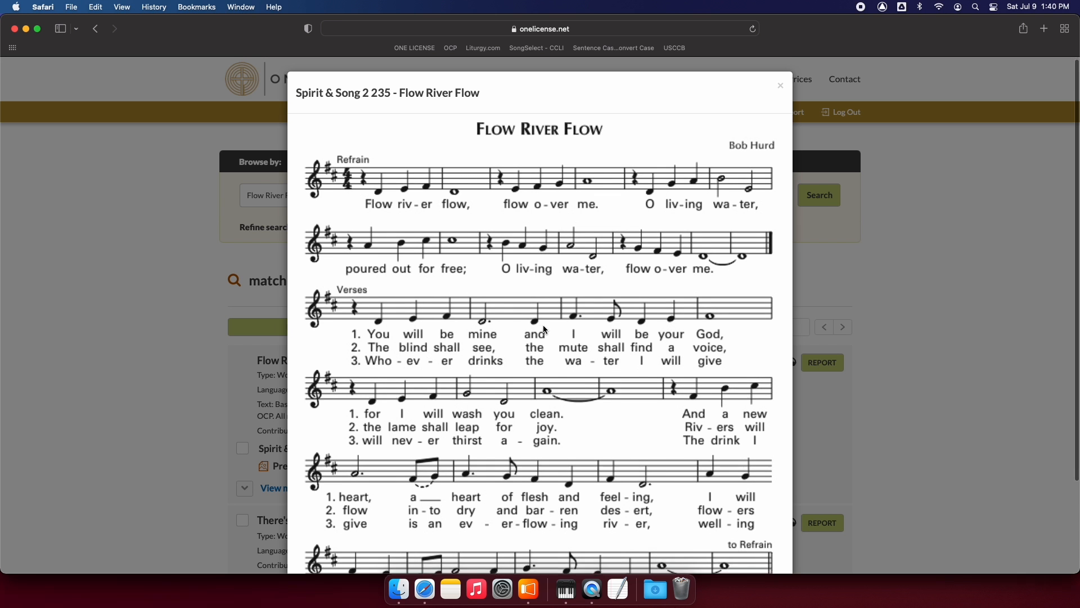
scroll(545, 329, down, 2)
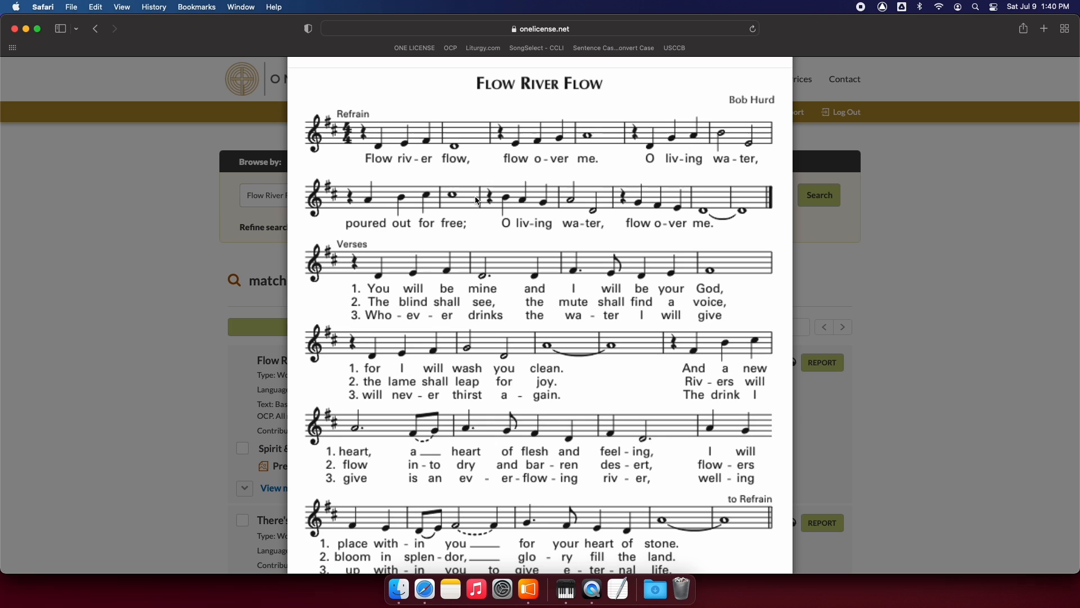
click(168, 418)
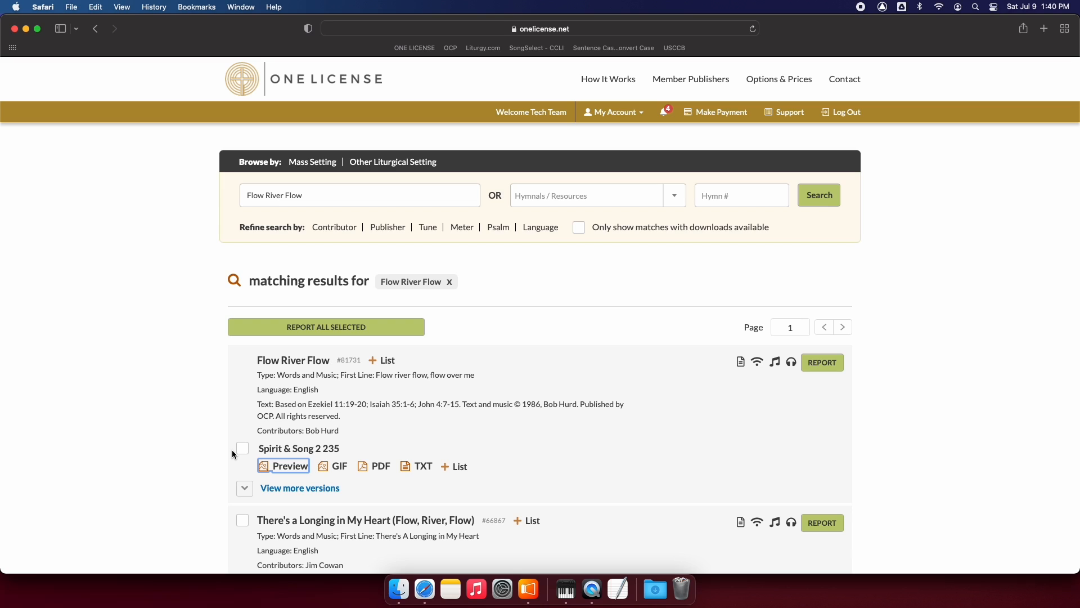
- Download the GIF sheet music for Spirit & Song 2 235, view the opened images and close them
click(336, 470)
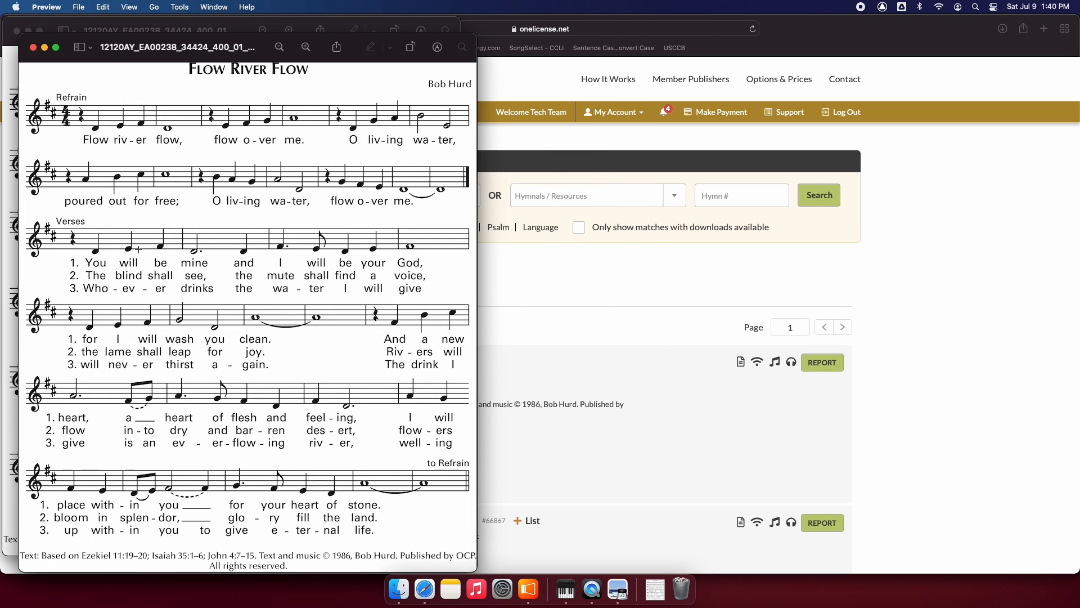
drag(142, 48, 298, 48)
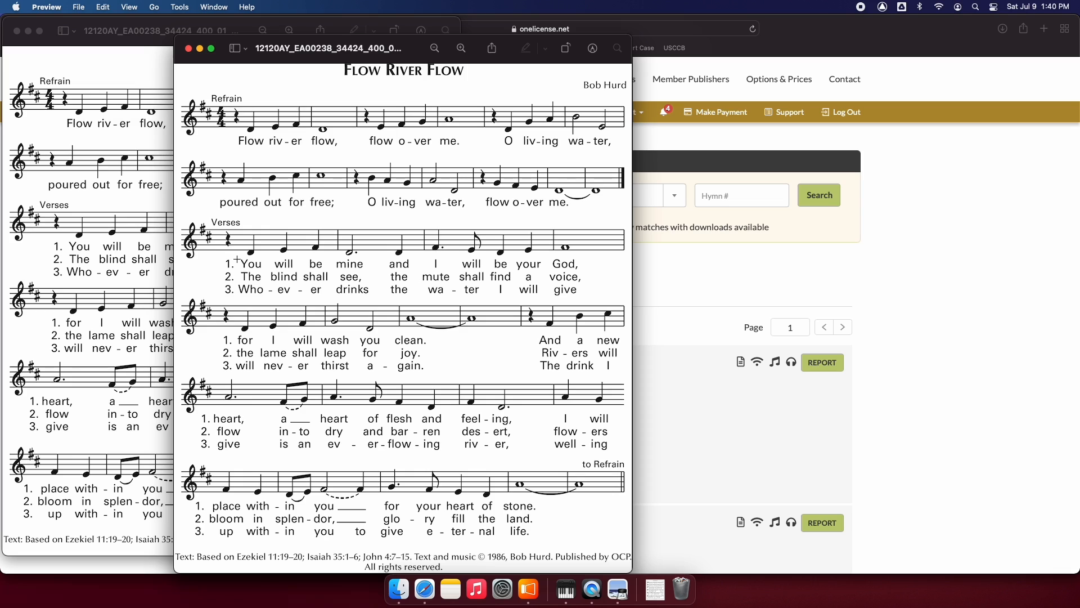
click(189, 50)
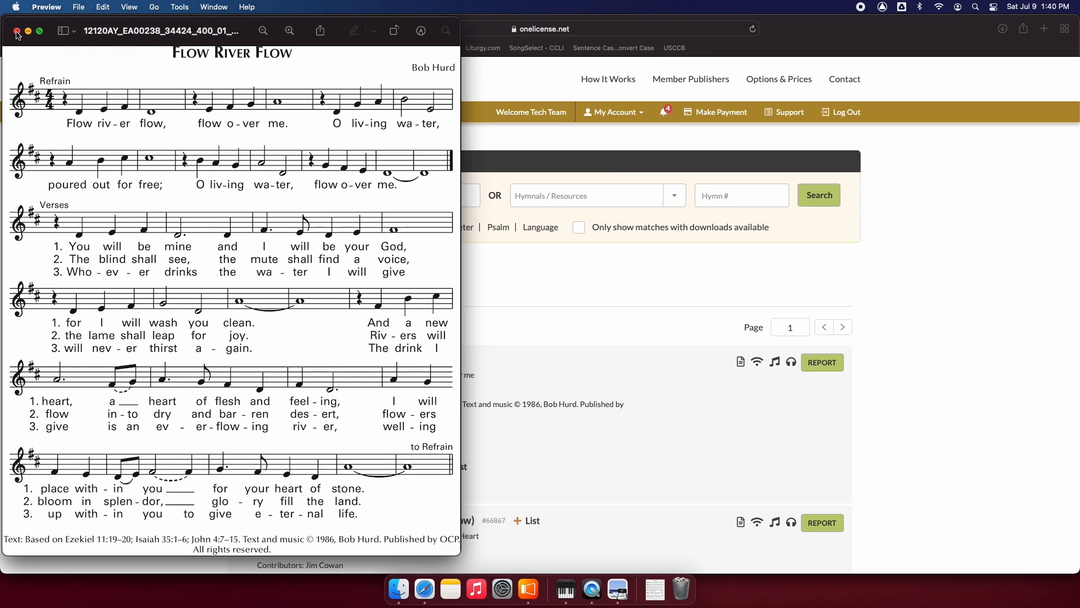
click(17, 35)
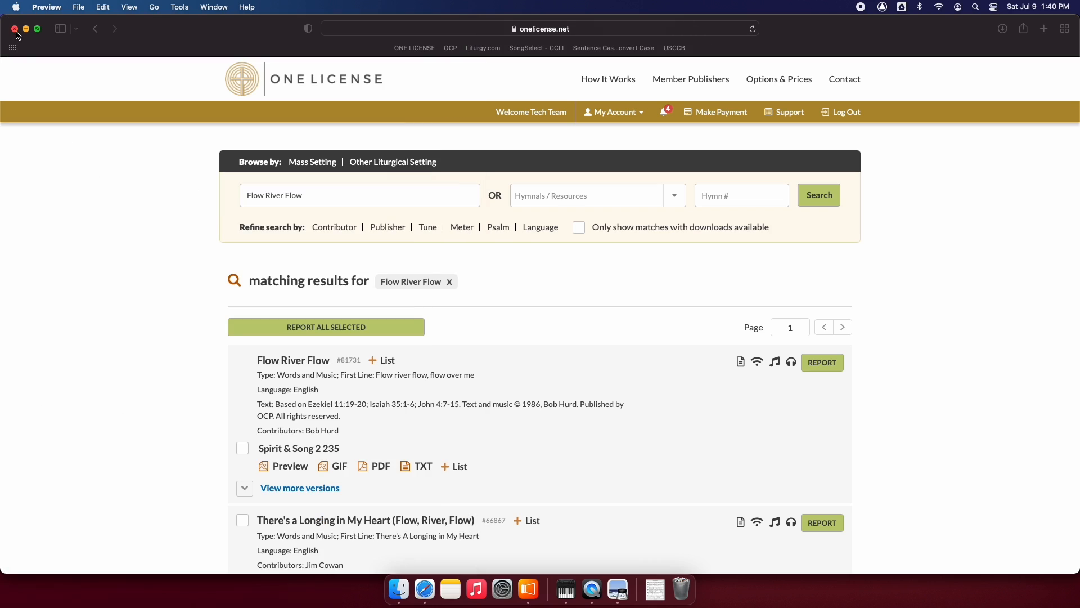
- Download the TXT lyrics for Spirit & Song 2 235 and enlarge the opened text window to show the full lyrics
click(421, 468)
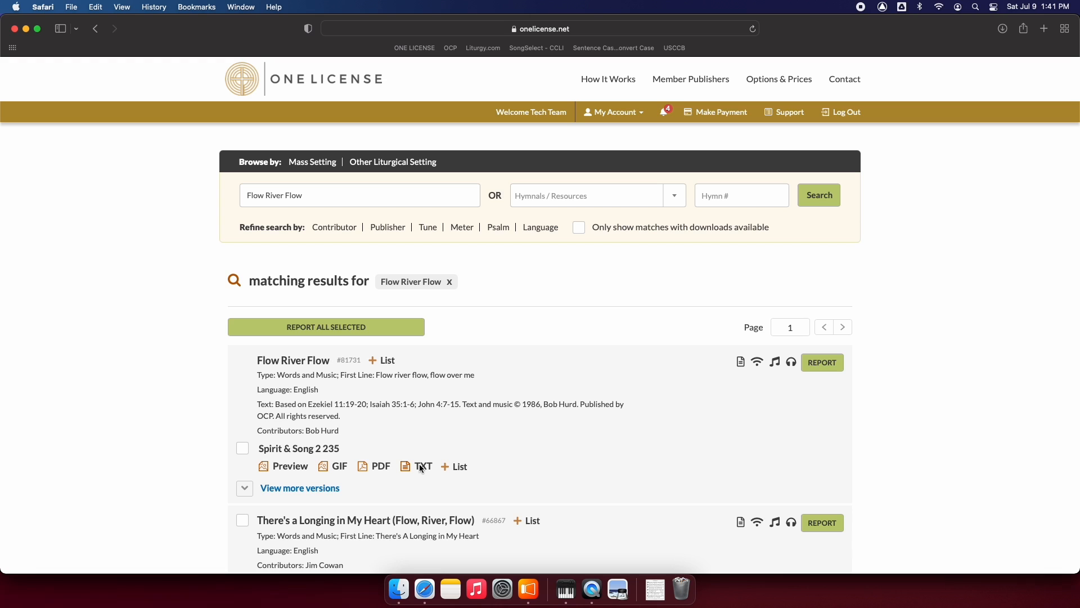
click(425, 467)
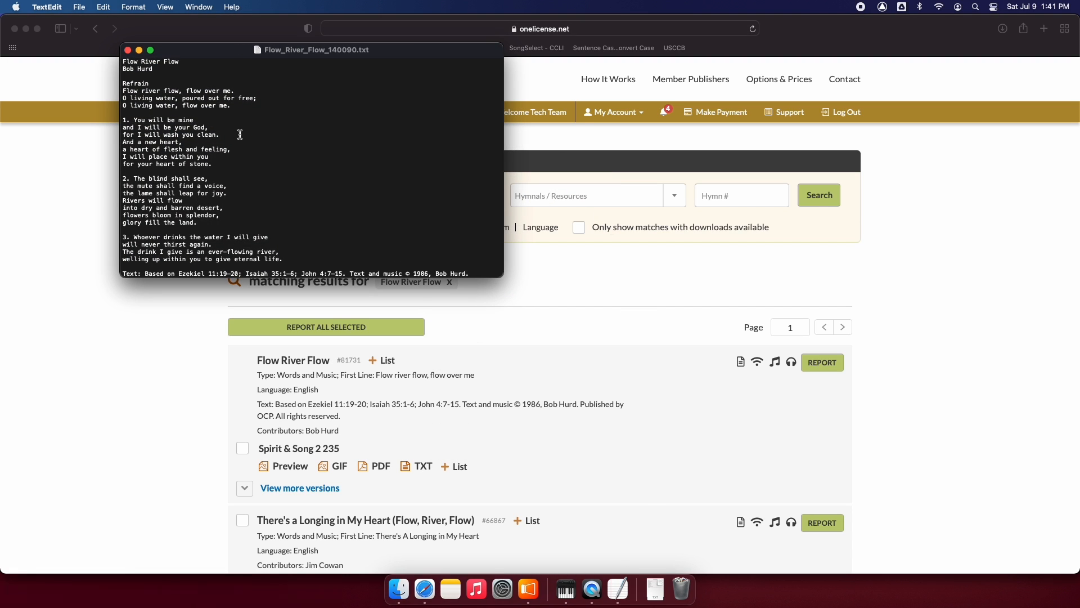
drag(215, 54, 449, 158)
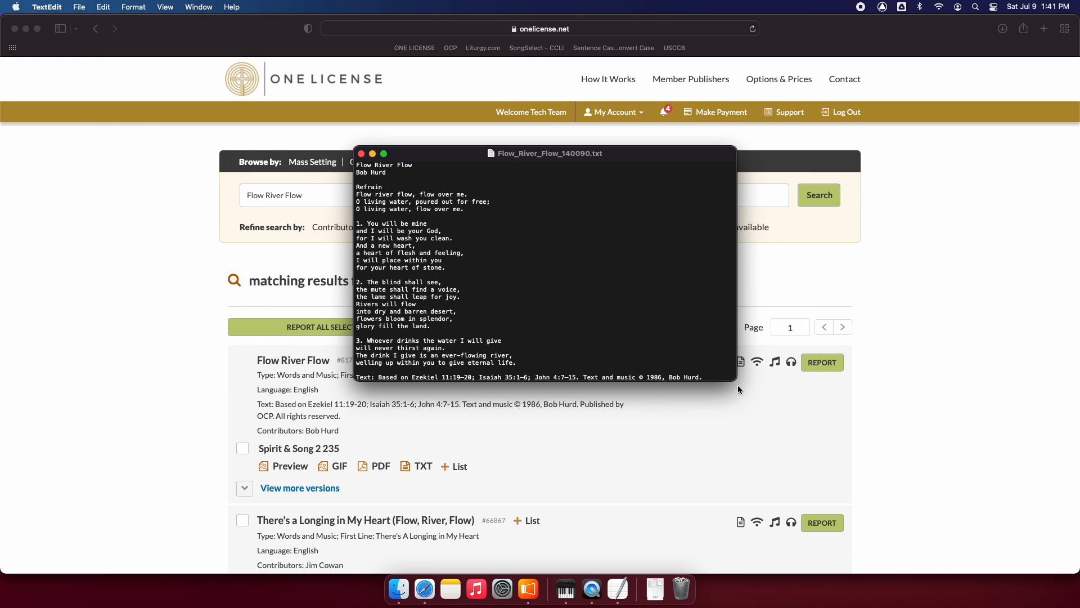
drag(733, 377, 751, 490)
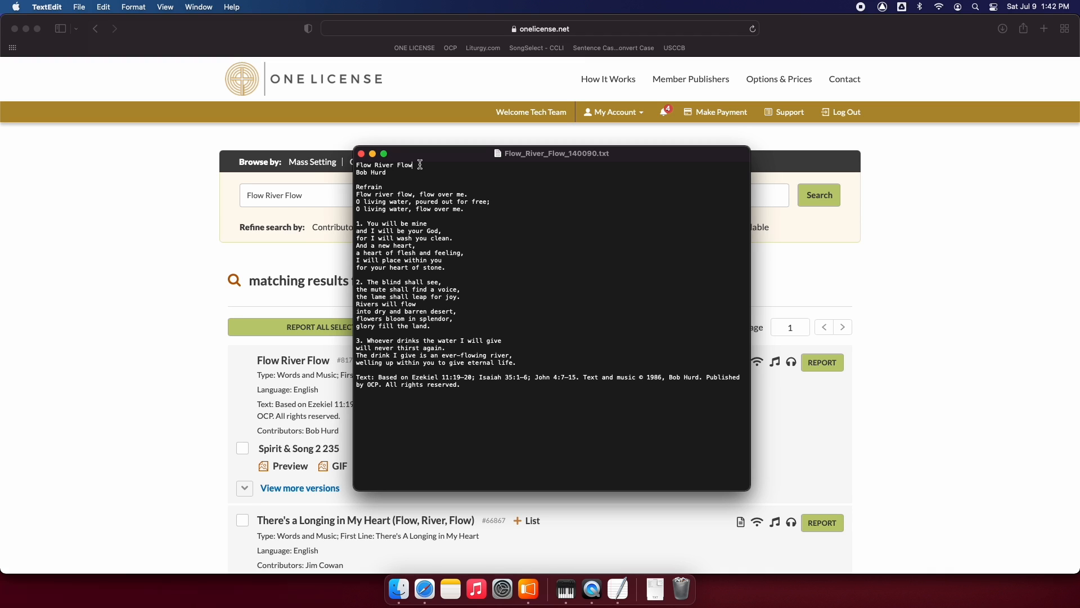
- Add an "Intro" label below the song title, followed by a copy of "Flow River Flow" directly above the songwriter's line
drag(415, 164, 351, 162)
key(super+c)
click(426, 166)
key(Return)
key(Return)
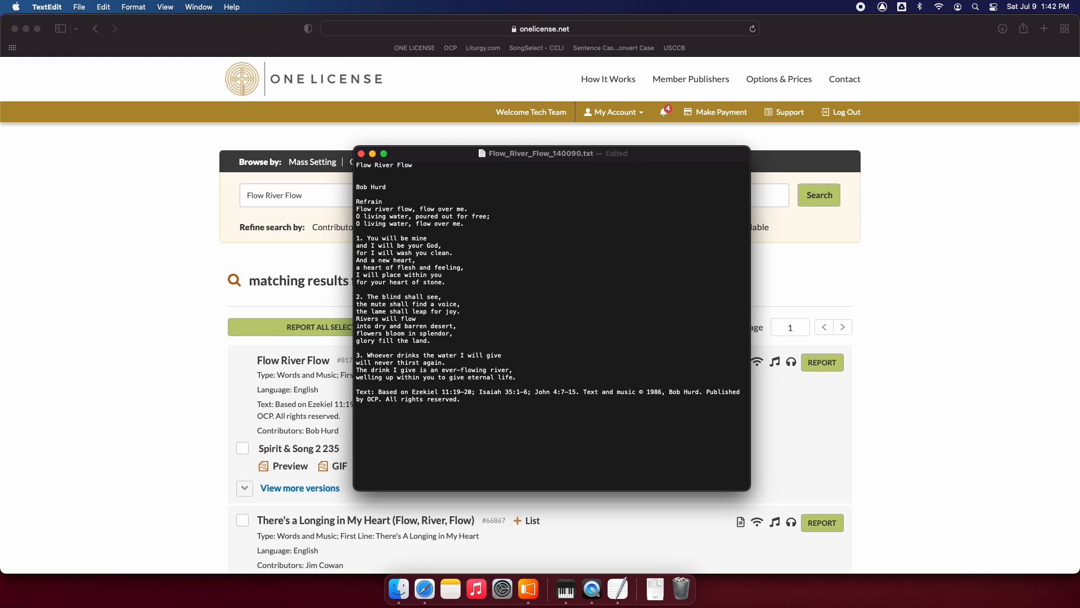
text(Intro)
key(Return)
key(super+v)
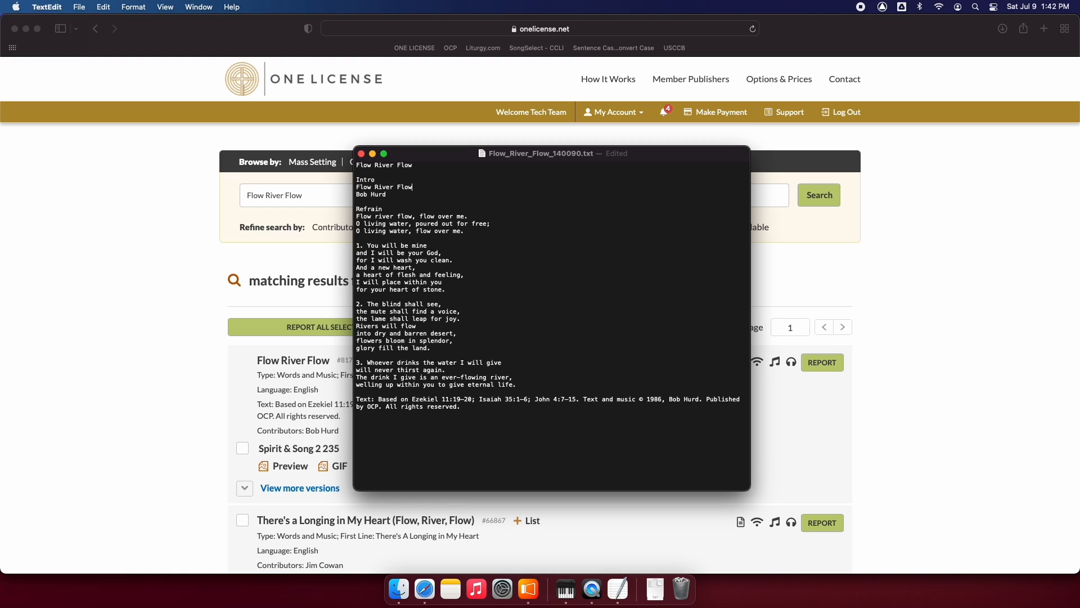
- Rename the Refrain label to "Chorus" and replace the first verse's number with a "Verse 1" label on its own line
double_click(369, 210)
text(Choru)
click(356, 246)
text(Verse)
click(389, 247)
key(BackSpace)
key(BackSpace)
key(Return)
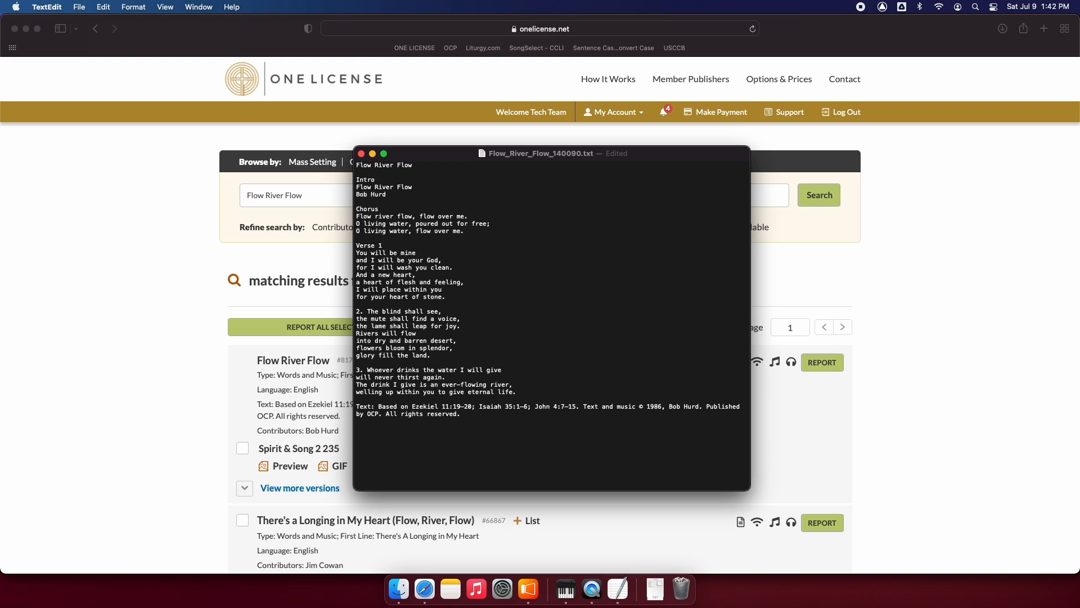
- Replace the numbers of the second and third verses with "Verse 2" and "Verse 3" labels on their own lines
click(356, 311)
text(V)
text(e)
key(BackSpace)
key(BackSpace)
key(Return)
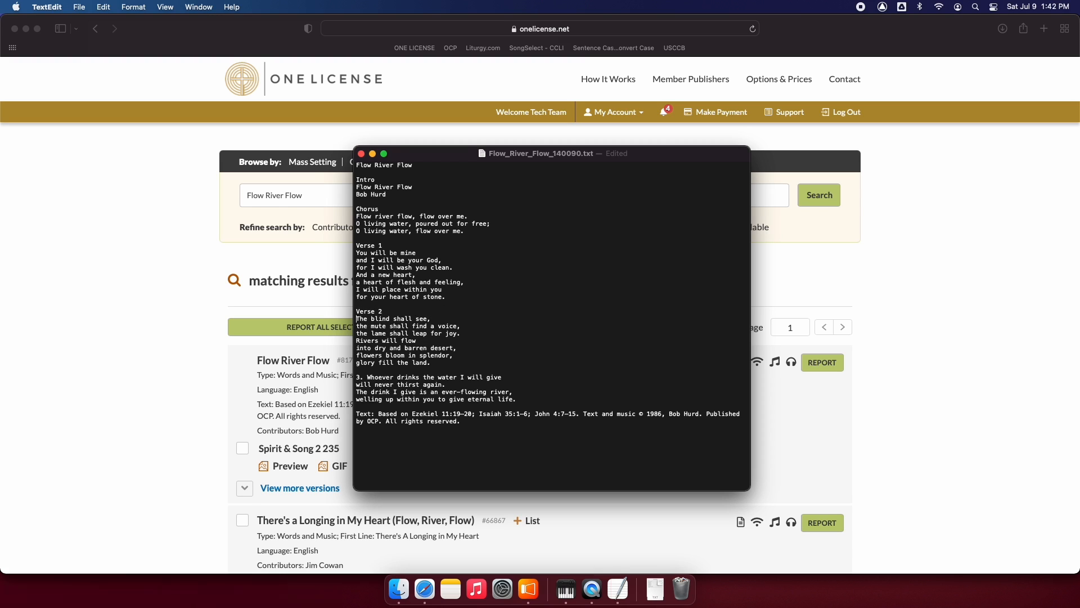
drag(366, 377, 355, 376)
key(BackSpace)
key(Return)
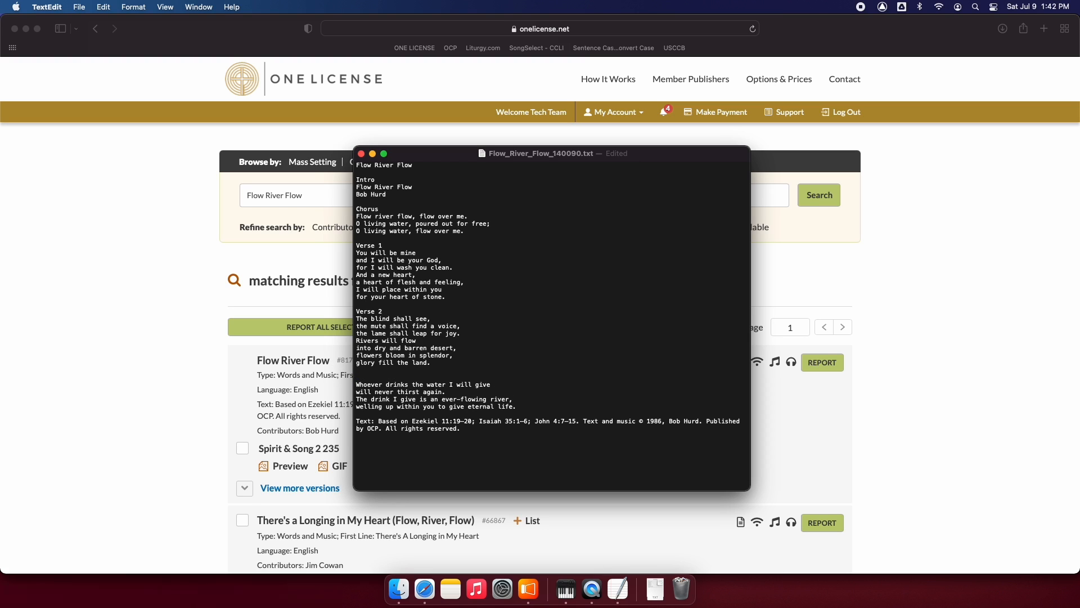
text(Verse)
- Remove the punctuation at the end of each line in the Chorus
click(492, 216)
key(BackSpace)
click(501, 225)
key(BackSpace)
click(480, 231)
key(BackSpace)
- Remove the commas and periods at the line ends of Verse 1
click(466, 260)
key(BackSpace)
click(465, 268)
key(BackSpace)
click(463, 275)
key(BackSpace)
click(471, 282)
key(BackSpace)
click(459, 296)
key(BackSpace)
- Remove the commas and periods at the line ends of Verse 2
click(455, 319)
key(BackSpace)
click(462, 326)
key(BackSpace)
click(463, 333)
key(BackSpace)
click(466, 347)
key(BackSpace)
click(465, 355)
click(431, 362)
key(BackSpace)
- Remove the commas and periods at the line ends of Verse 3
click(474, 392)
key(BackSpace)
click(520, 400)
key(BackSpace)
click(523, 407)
key(BackSpace)
- Delete the comma before "poured out for free" in the Chorus, keeping the one after "Flow river flow"
click(413, 225)
key(BackSpace)
click(416, 216)
key(BackSpace)
text(,)
- Copy all of the edited lyrics text and start a text import from the clipboard in ProPresenter
key(super+a)
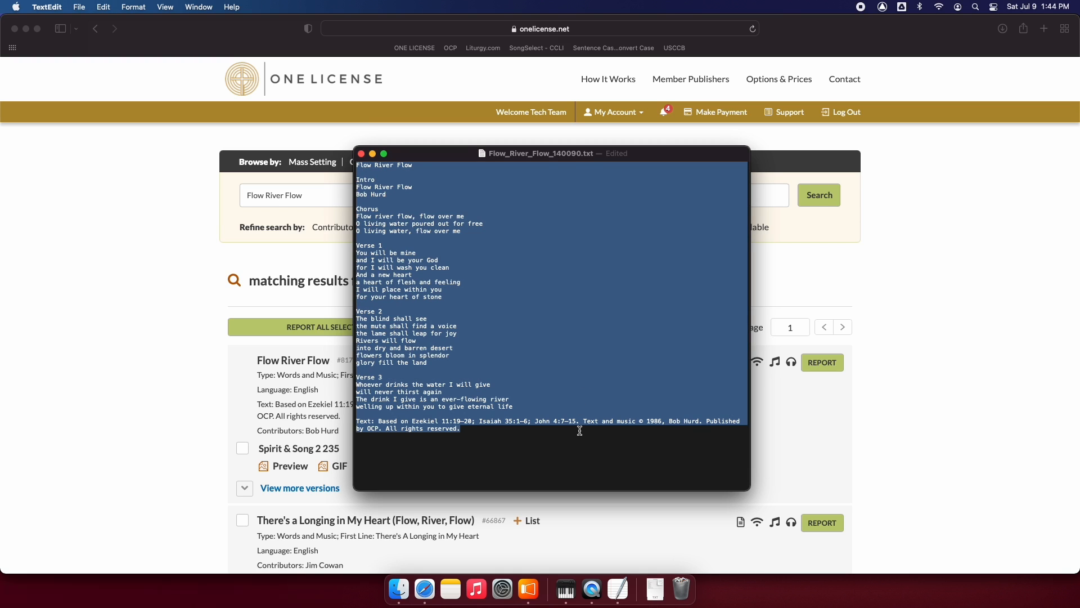
click(511, 434)
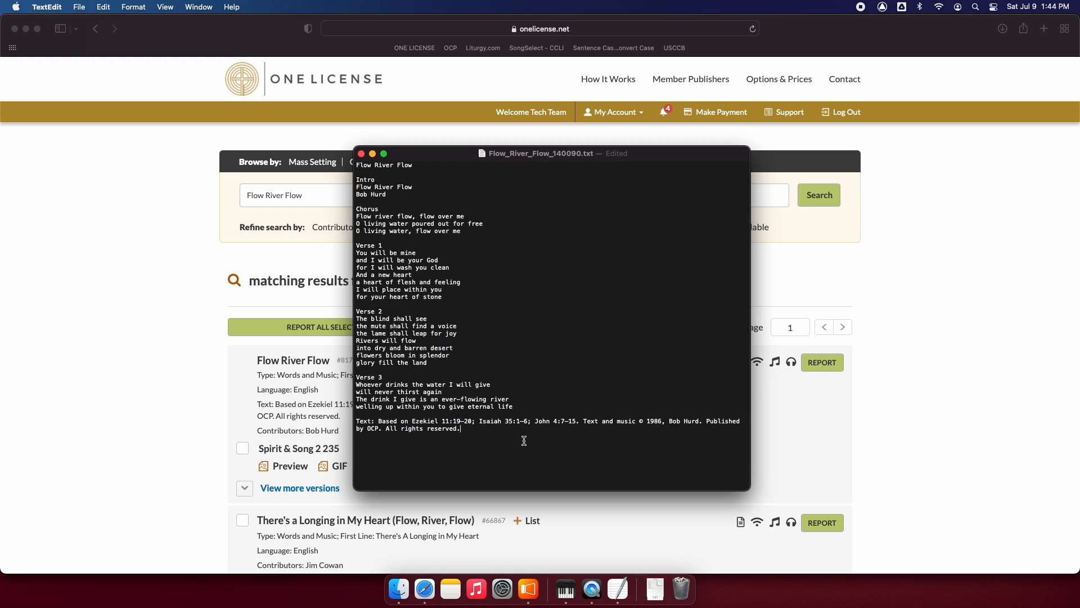
drag(513, 436, 359, 114)
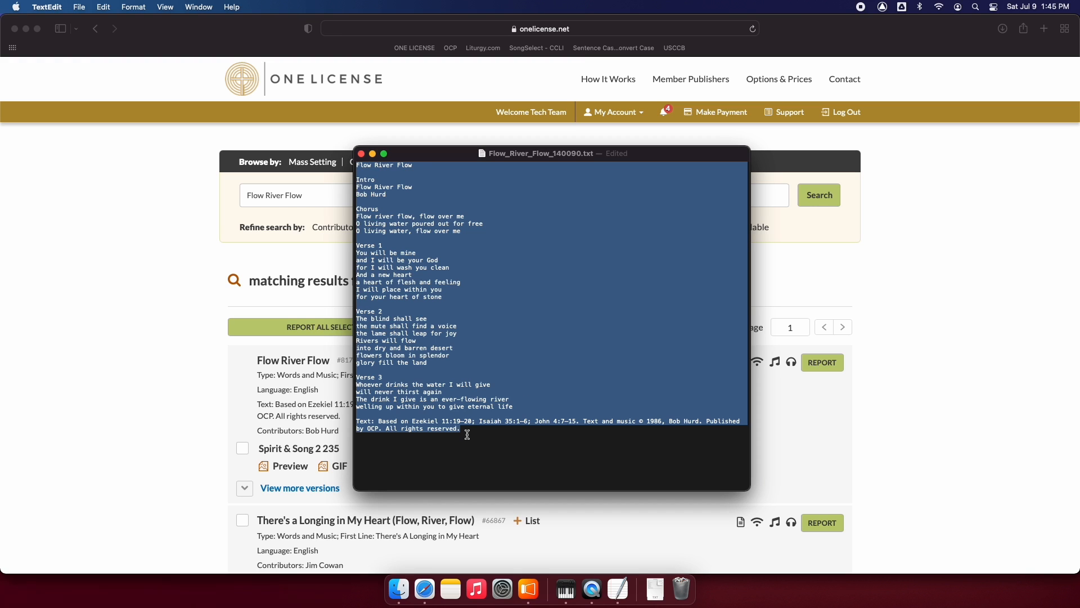
key(super+shift+Tab)
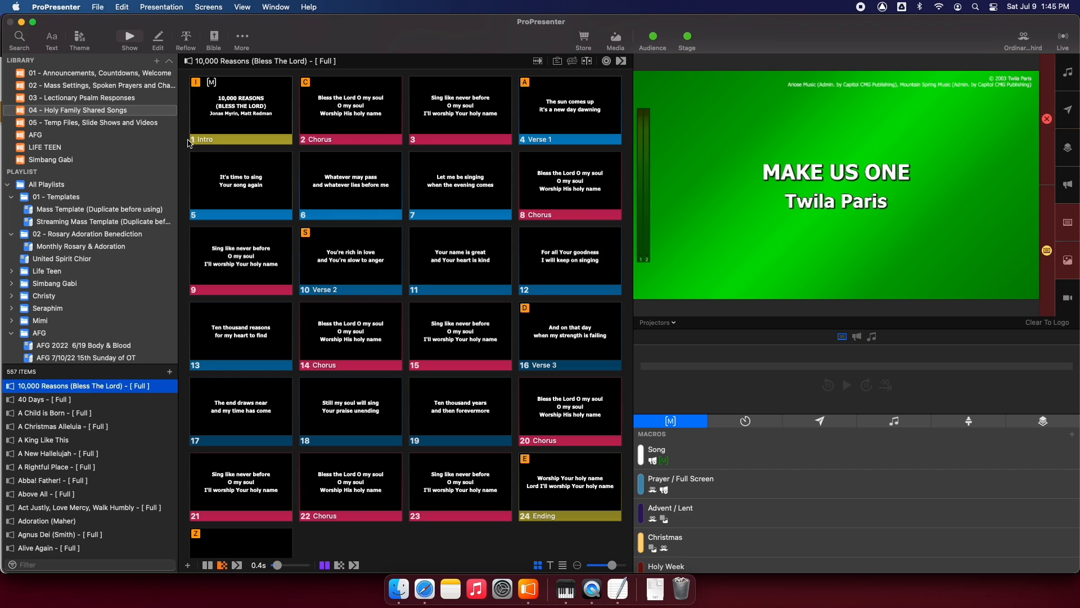
click(100, 7)
mouse_move(99, 60)
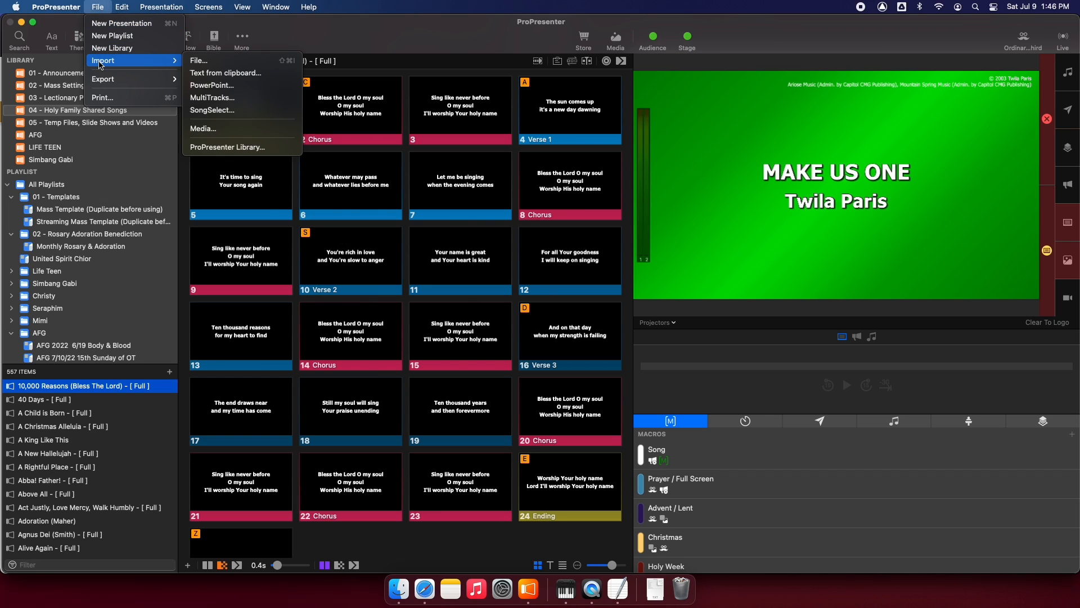
click(204, 73)
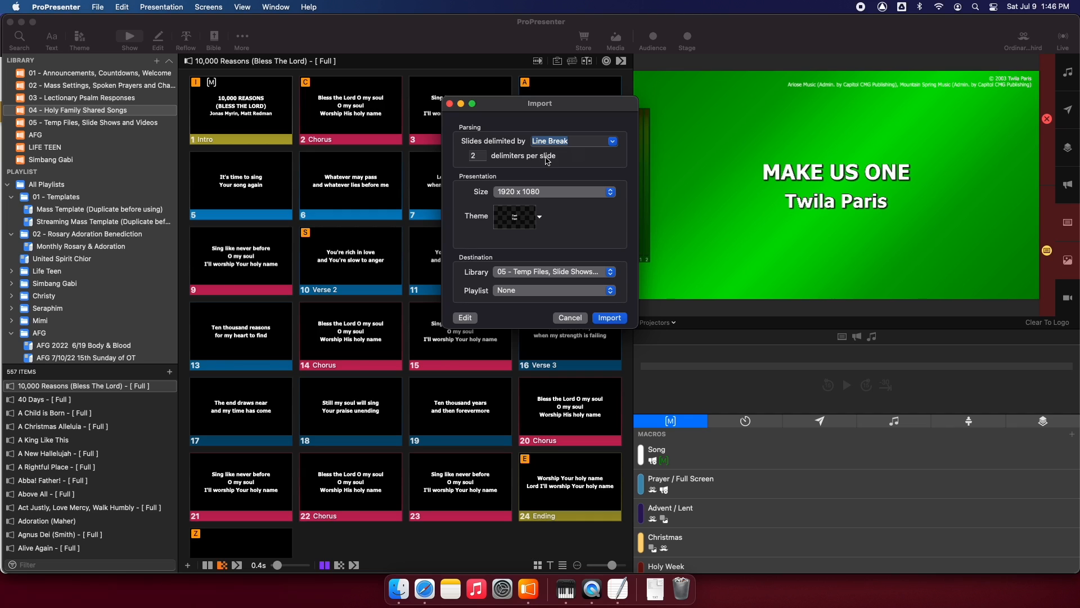
- Set the import to delimit slides by 1 Paragraph Break and save to the 04 - Holy Family Shared Songs library
click(612, 142)
click(578, 160)
double_click(478, 155)
text(1)
click(536, 273)
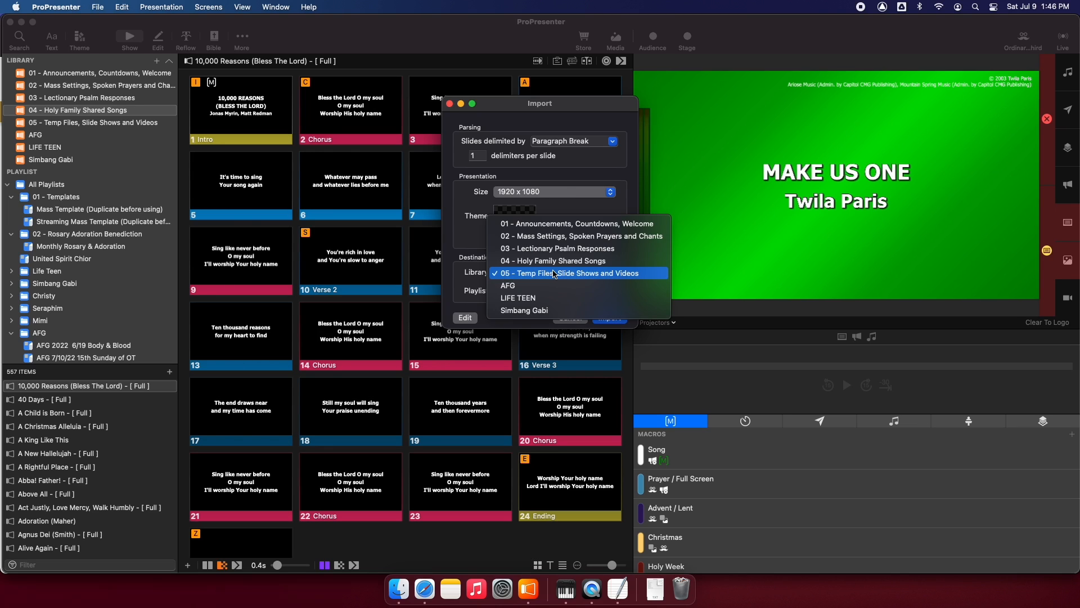
click(556, 263)
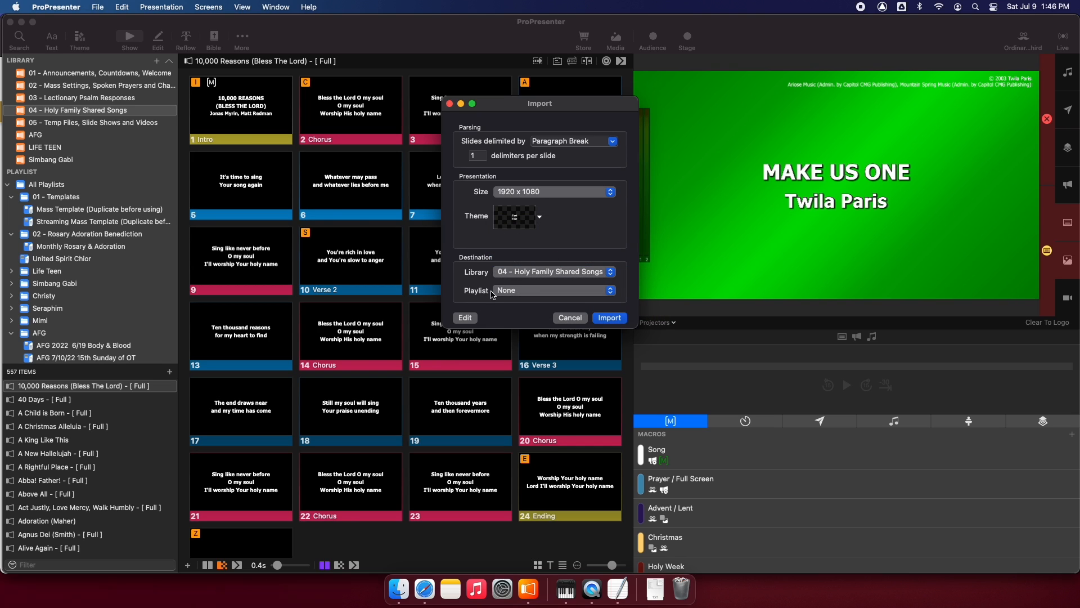
- Open the import for editing and delete the first slide, which holds only the song title
click(466, 318)
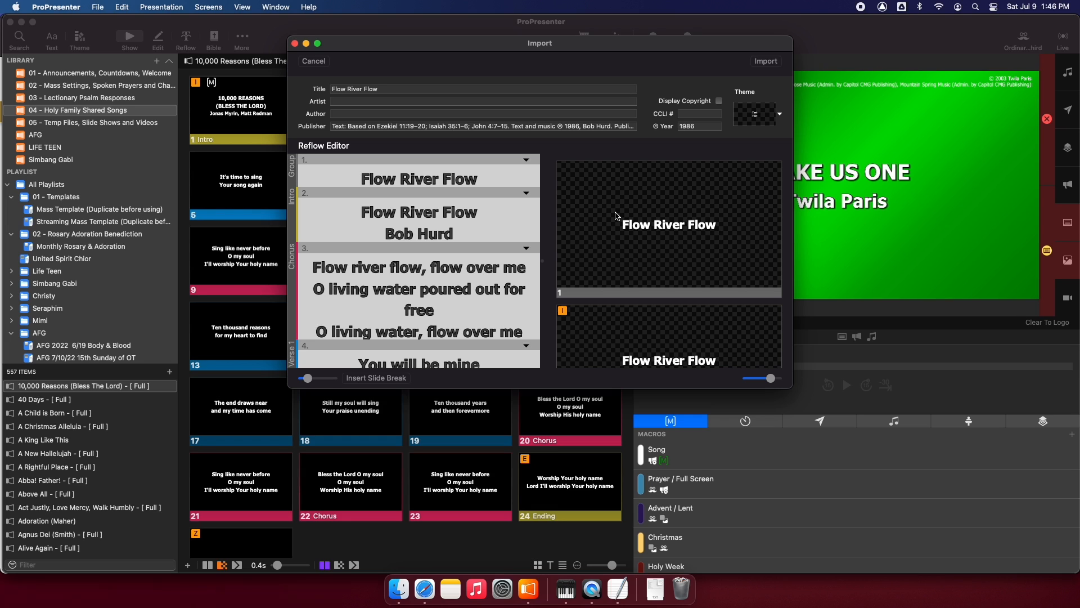
right_click(675, 214)
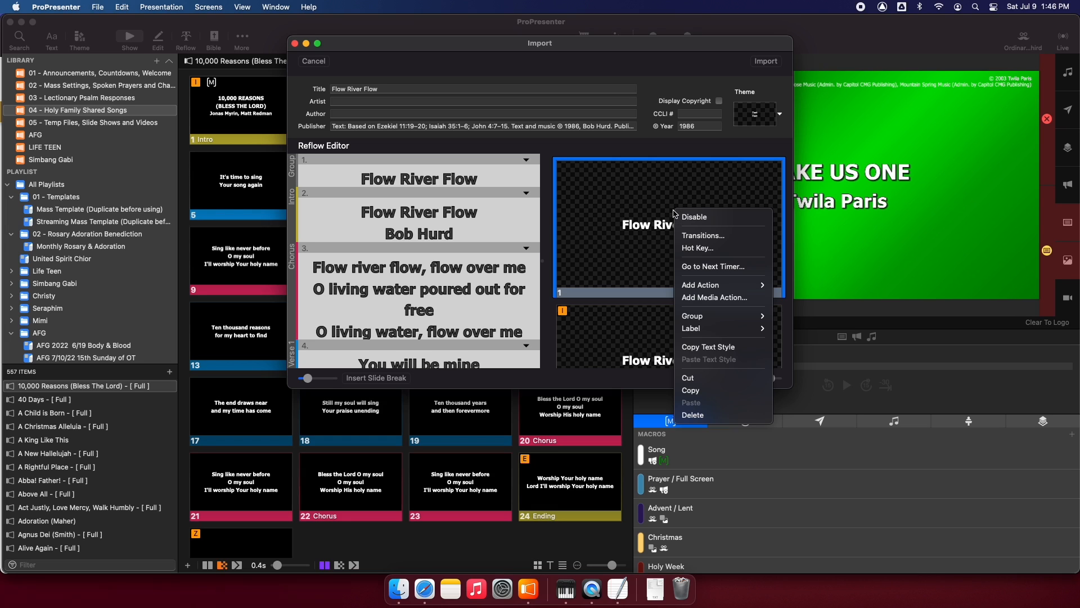
click(692, 415)
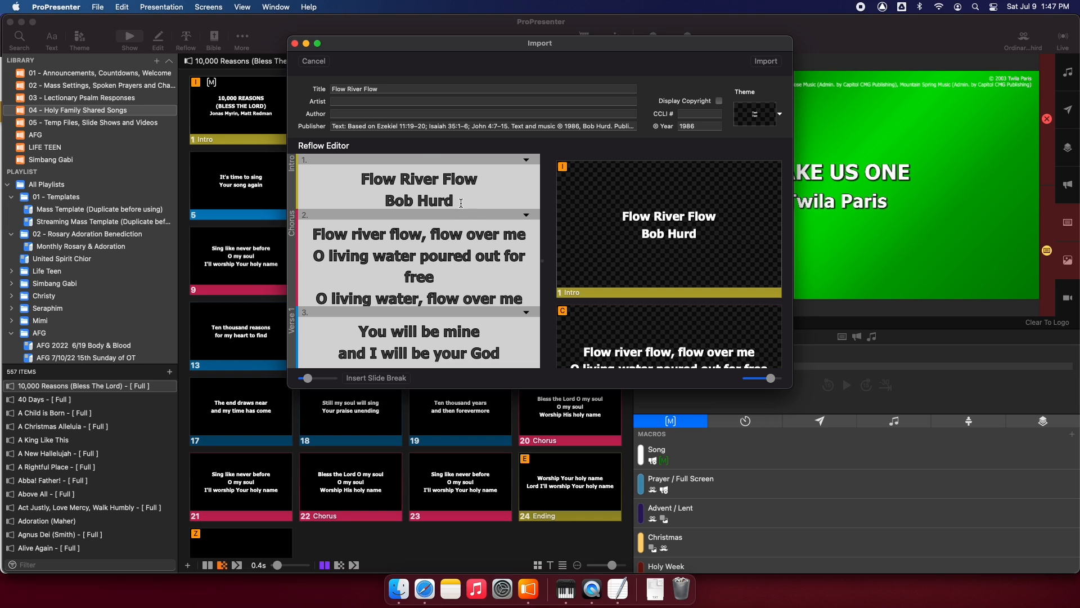
- Copy the songwriter's name from the Intro slide into the Author field and enable Display Copyright
drag(456, 201, 376, 195)
key(super+c)
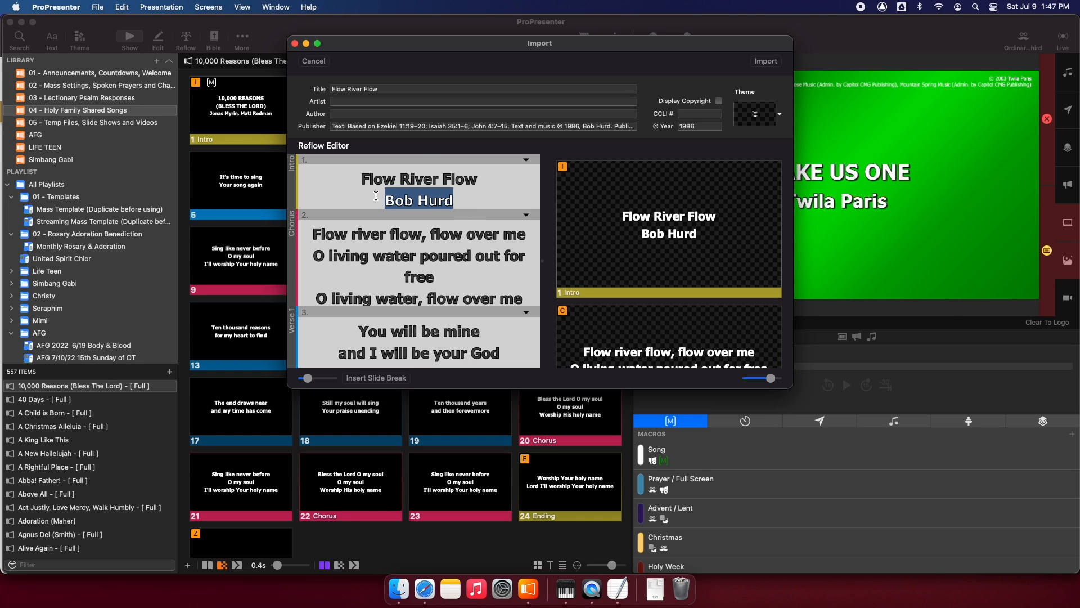
click(355, 114)
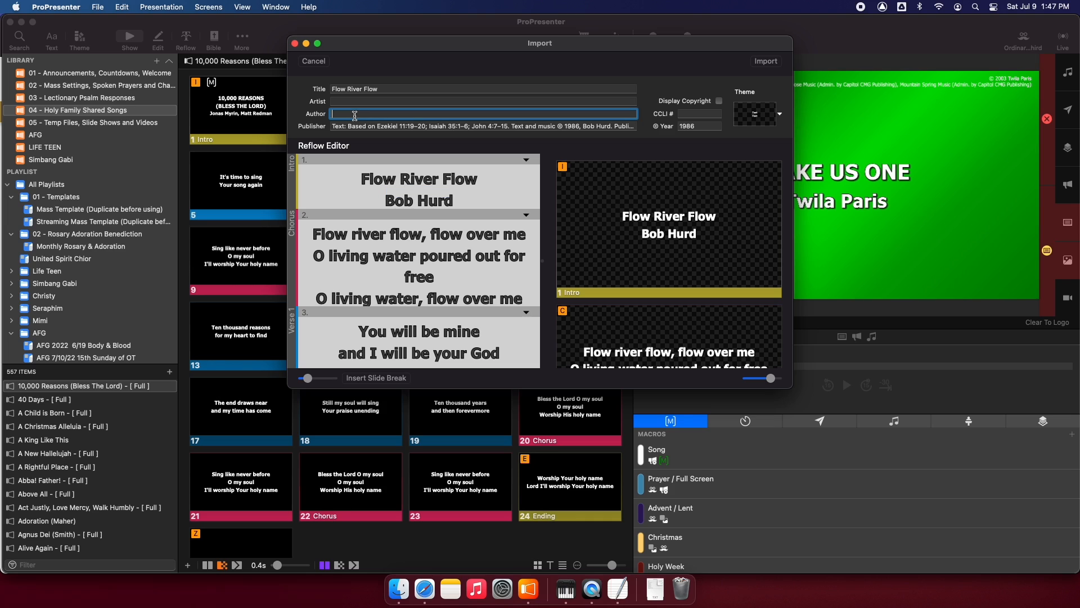
key(super+v)
- Review the imported slides, add an empty slide after Verse 3 and assign it to the Blank group
scroll(457, 257, down, 5)
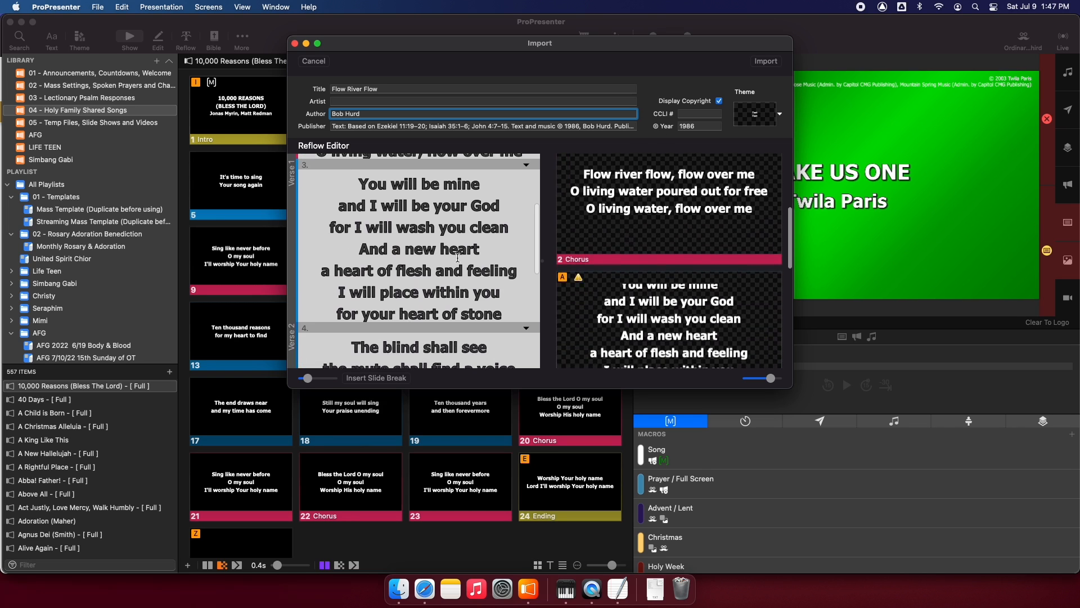
scroll(457, 258, down, 2)
scroll(457, 258, up, 3)
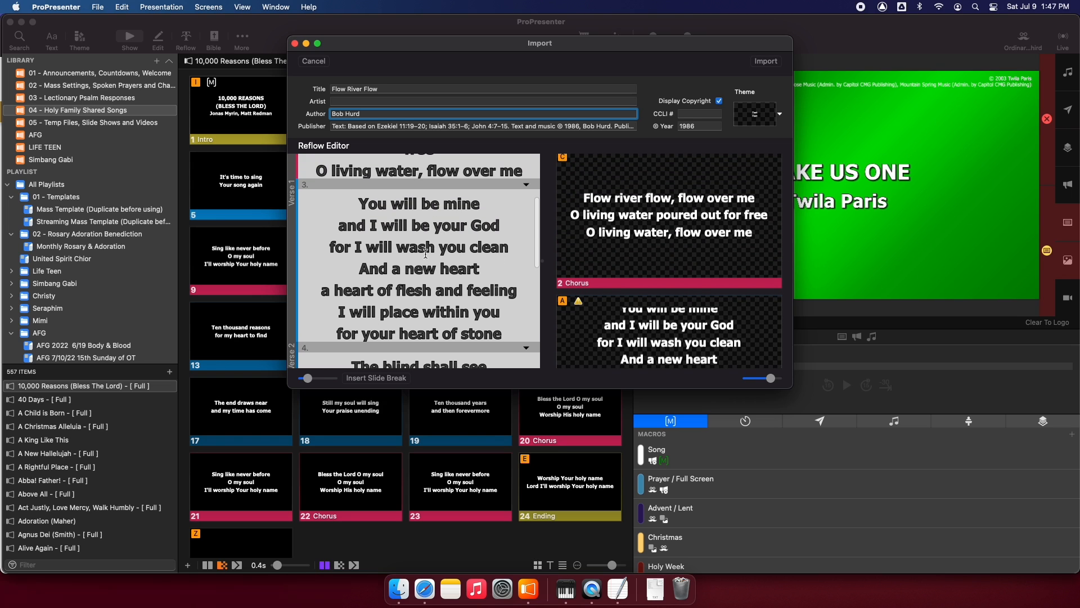
scroll(442, 280, down, 10)
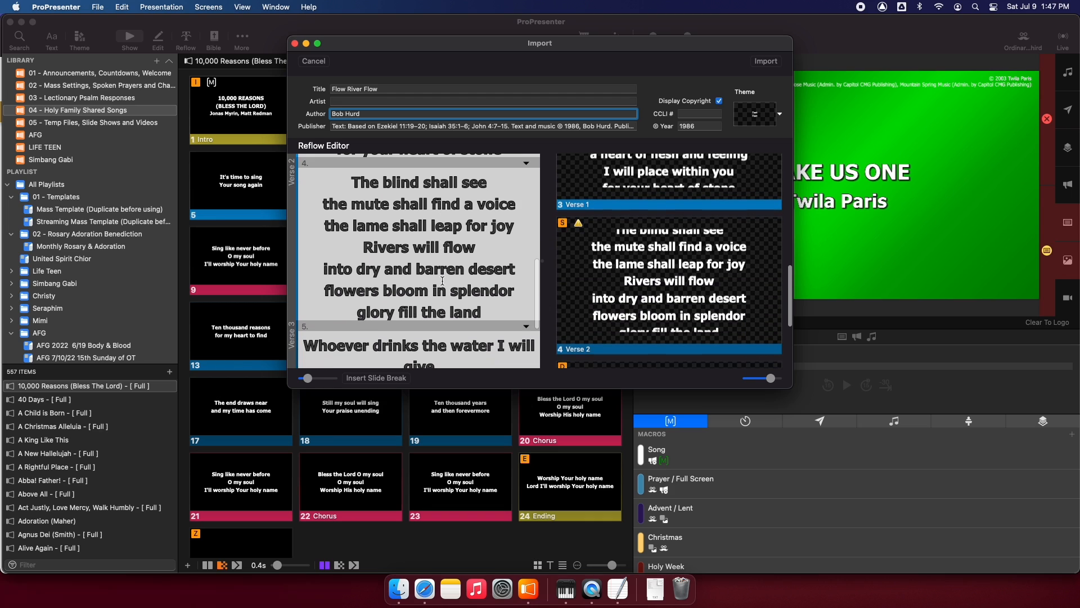
scroll(442, 280, down, 1)
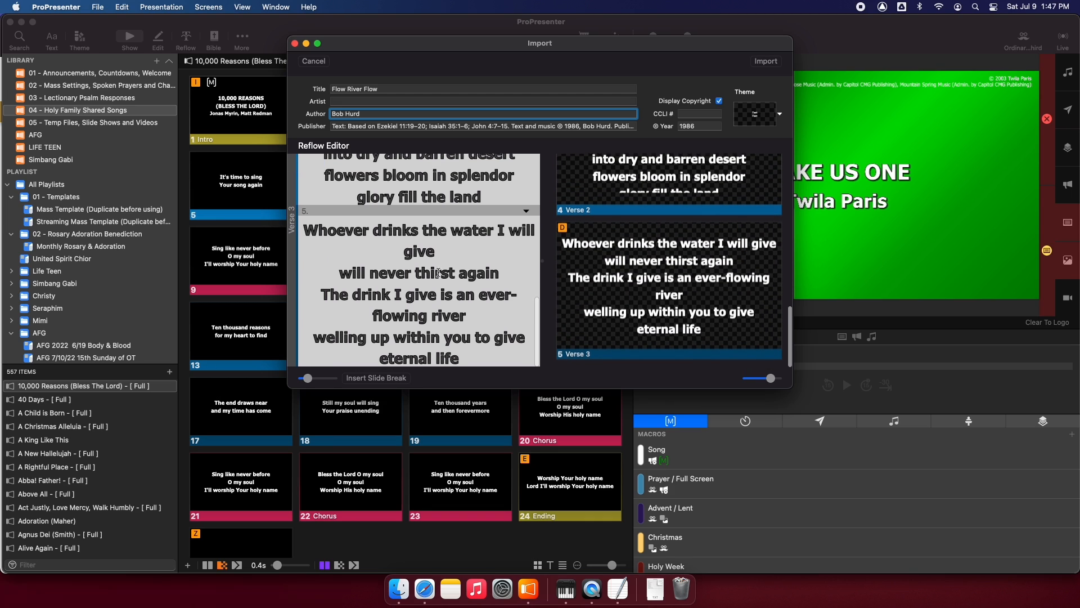
click(475, 360)
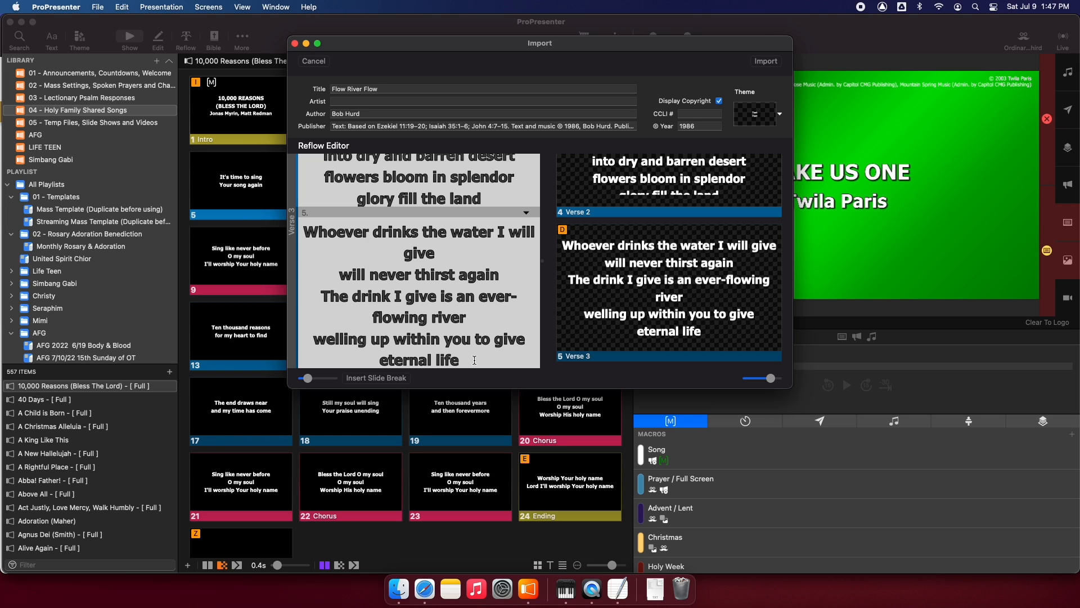
key(super+Return)
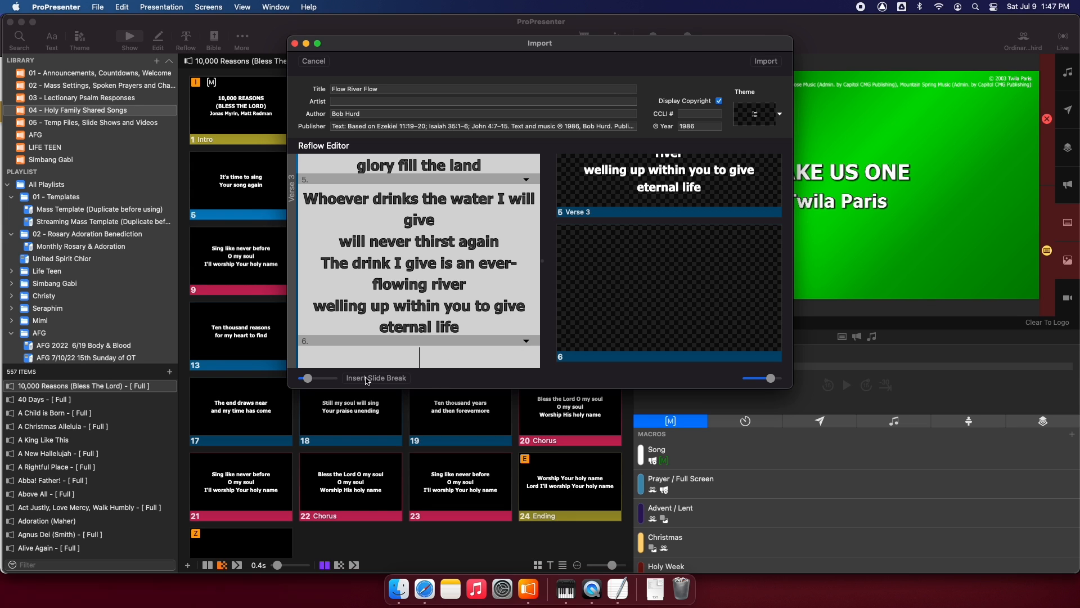
click(526, 340)
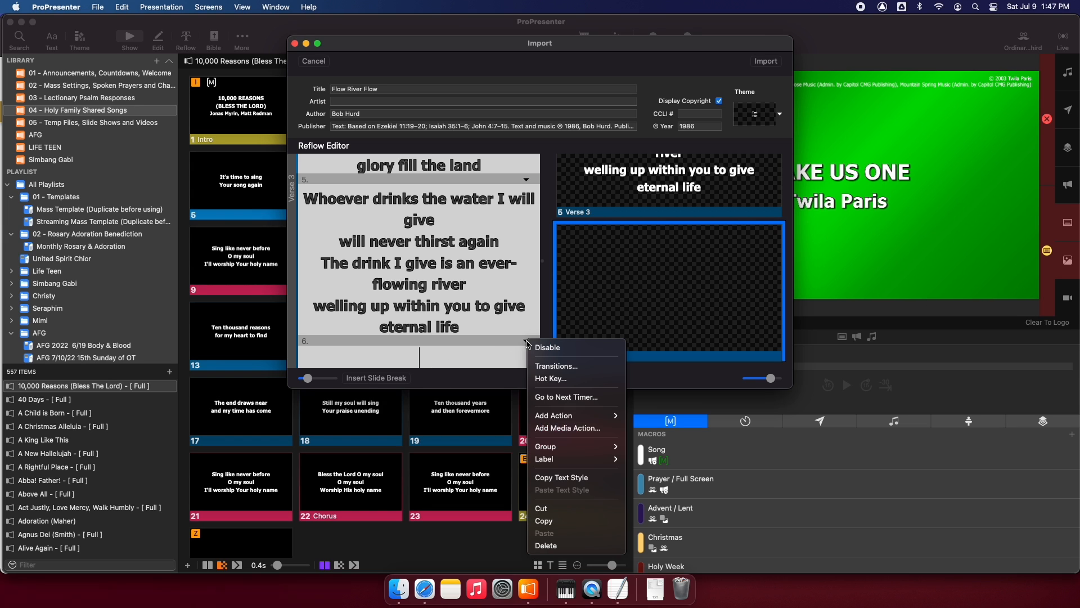
mouse_move(541, 446)
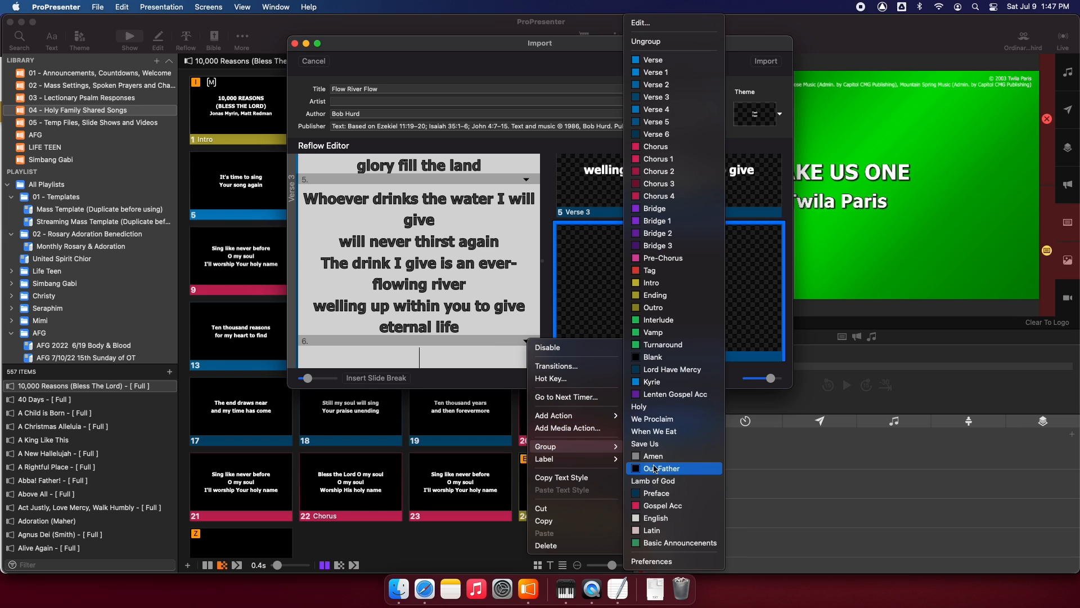
click(683, 355)
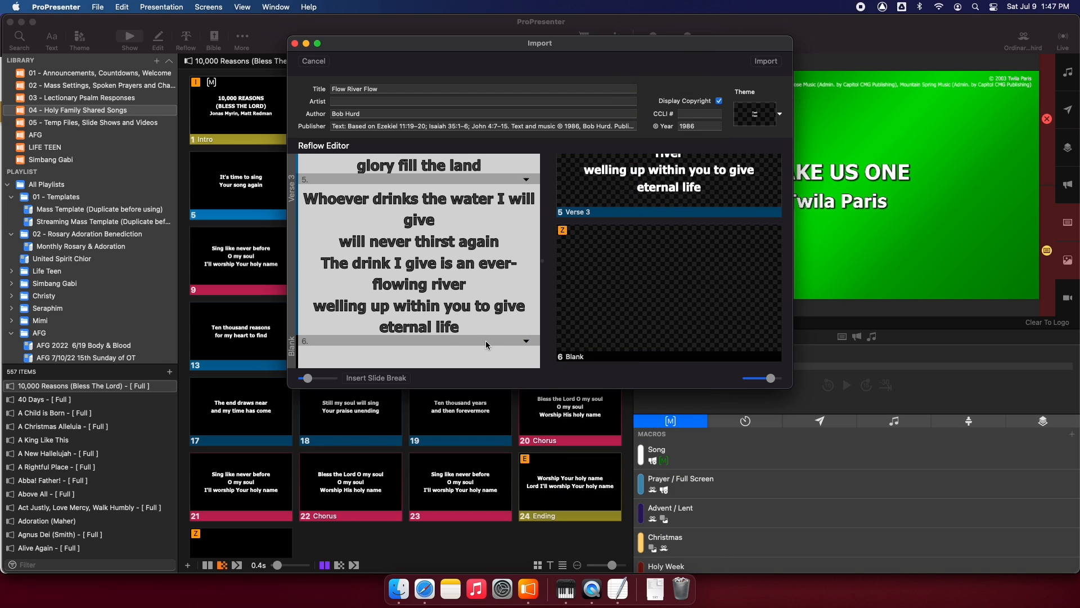
- Import the song into the library and open its Intro slide in the slide editor
scroll(493, 243, up, 15)
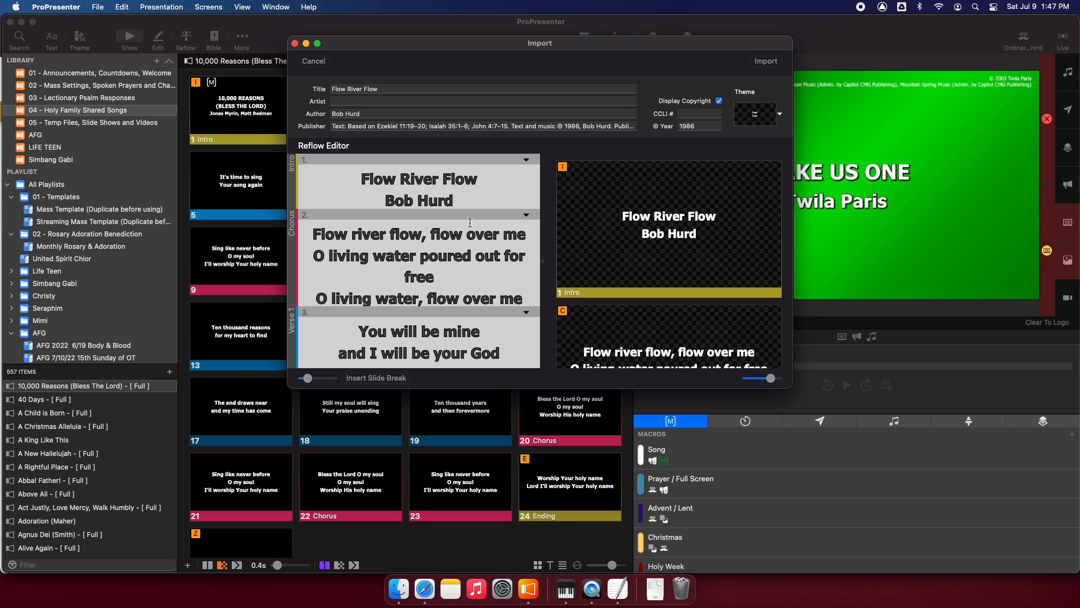
click(766, 62)
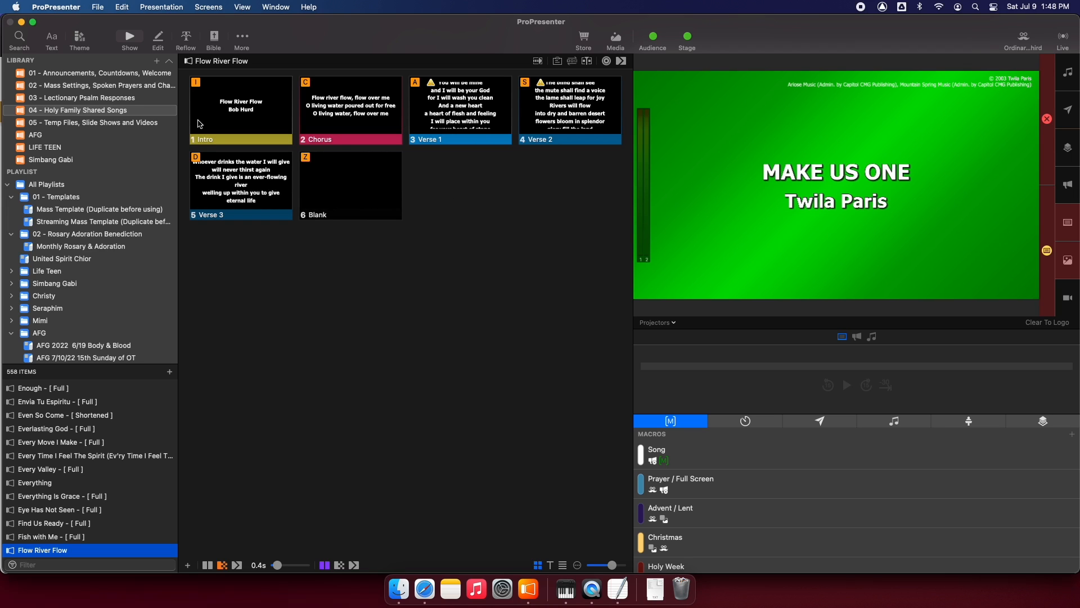
click(274, 116)
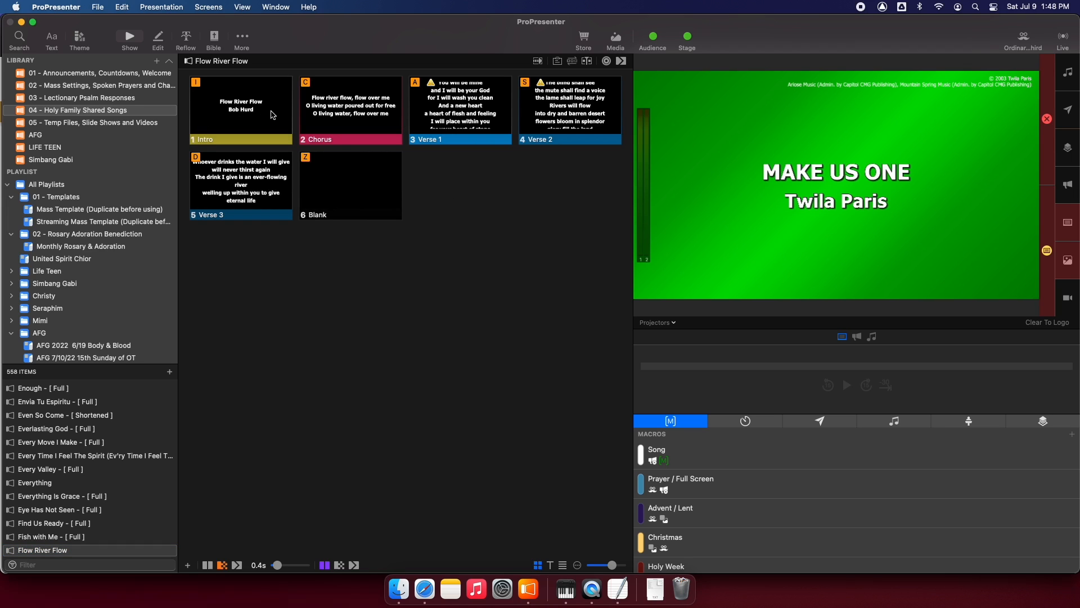
click(158, 40)
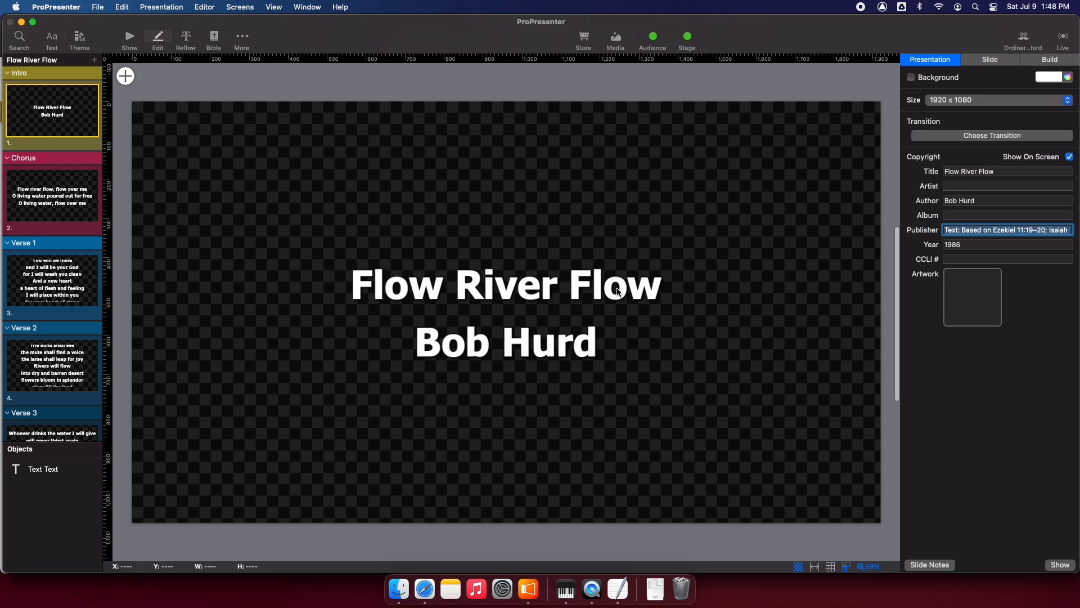
- Set the capitalization of the song title on the Intro slide to All Caps
click(617, 291)
double_click(617, 290)
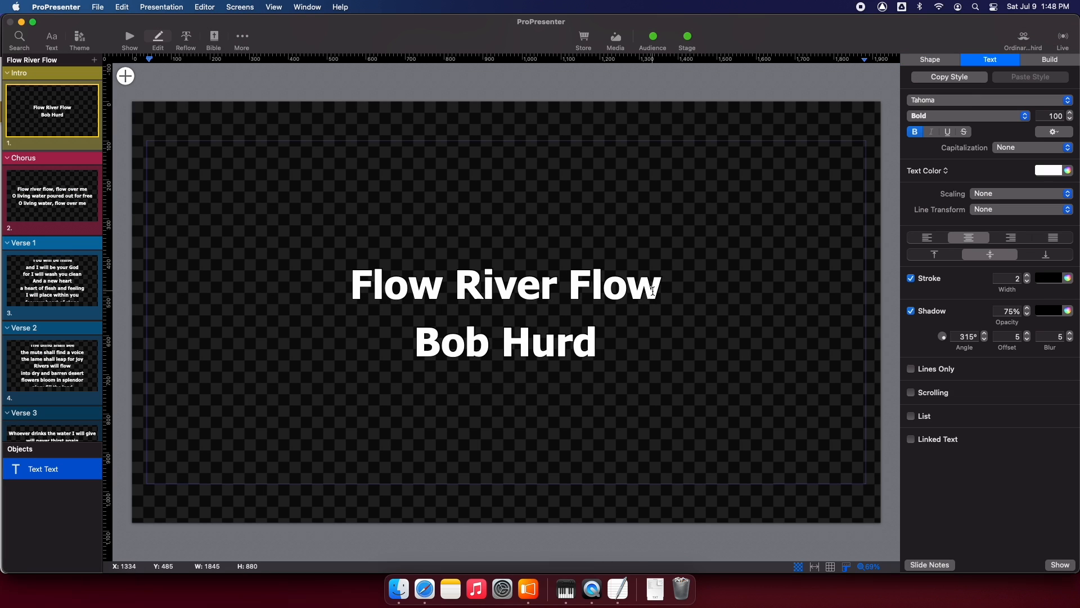
drag(662, 288, 320, 275)
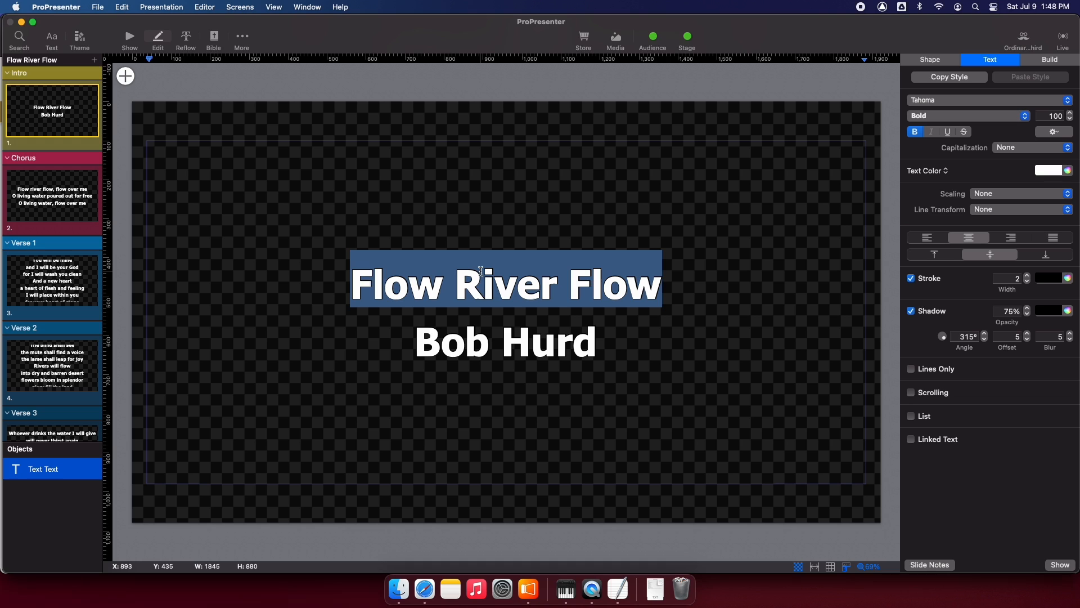
click(1039, 148)
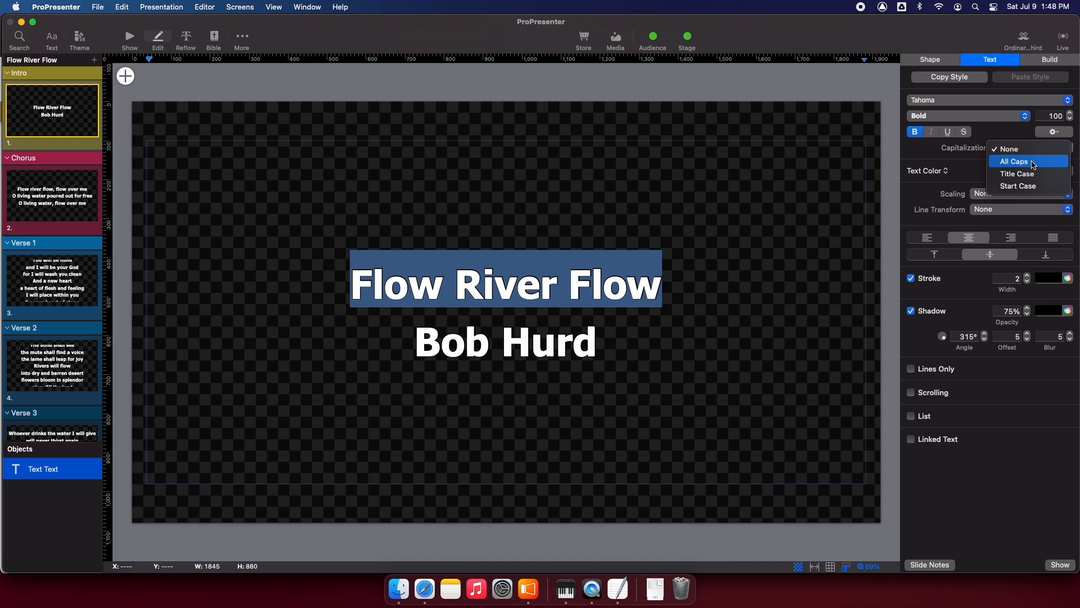
click(1033, 162)
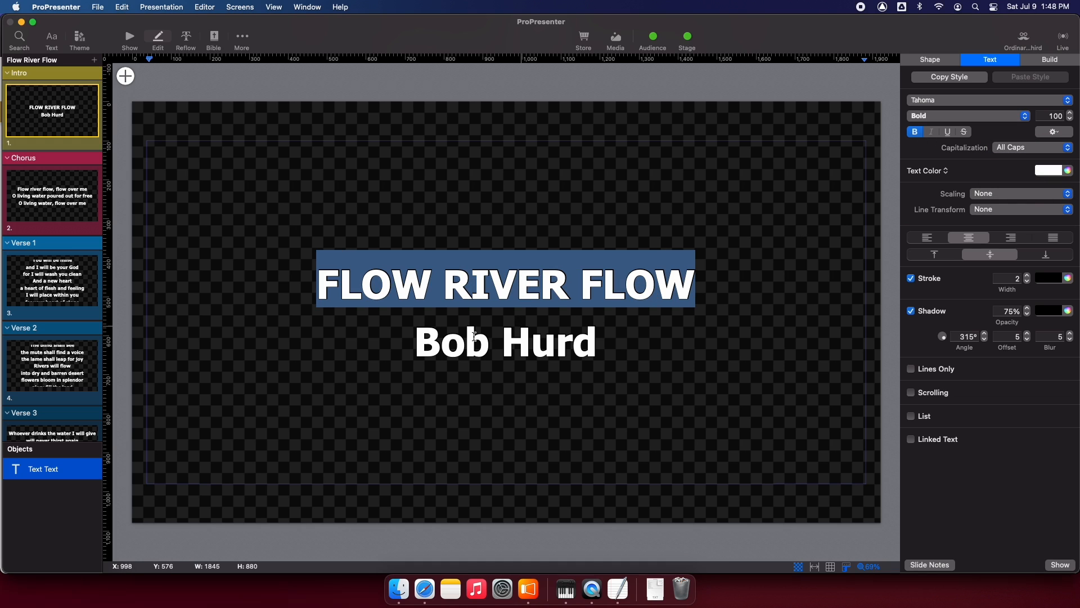
- Reduce the font size of the songwriter's name on the Intro slide to 90
drag(590, 363, 405, 343)
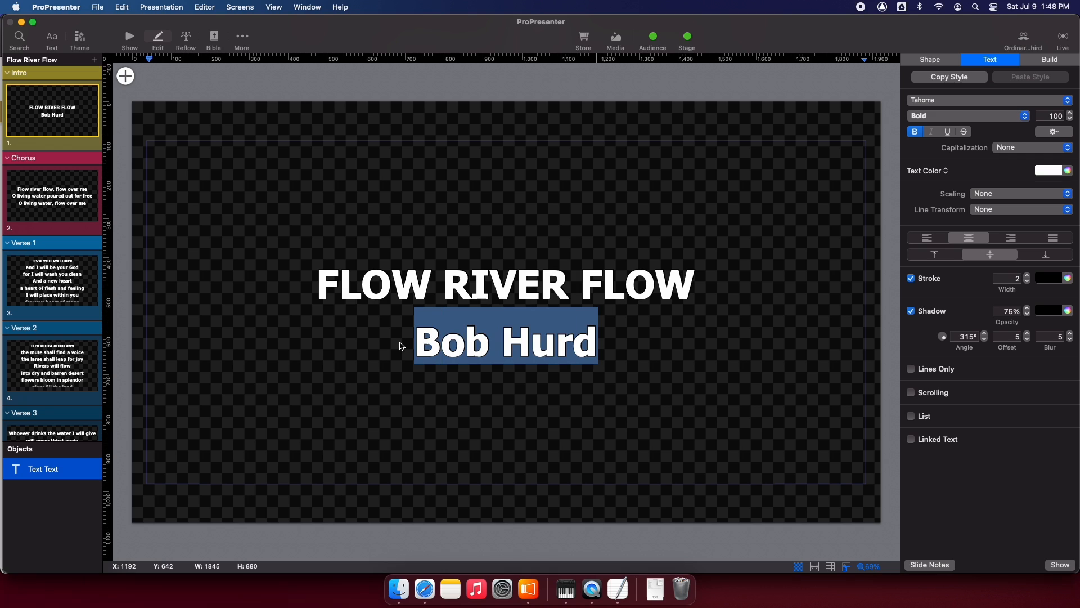
key(super+minus)
key(super+minus)
key(super+minus)
key(super+minus)
key(super+minus)
key(super+minus)
key(super+minus)
key(super+minus)
key(super+minus)
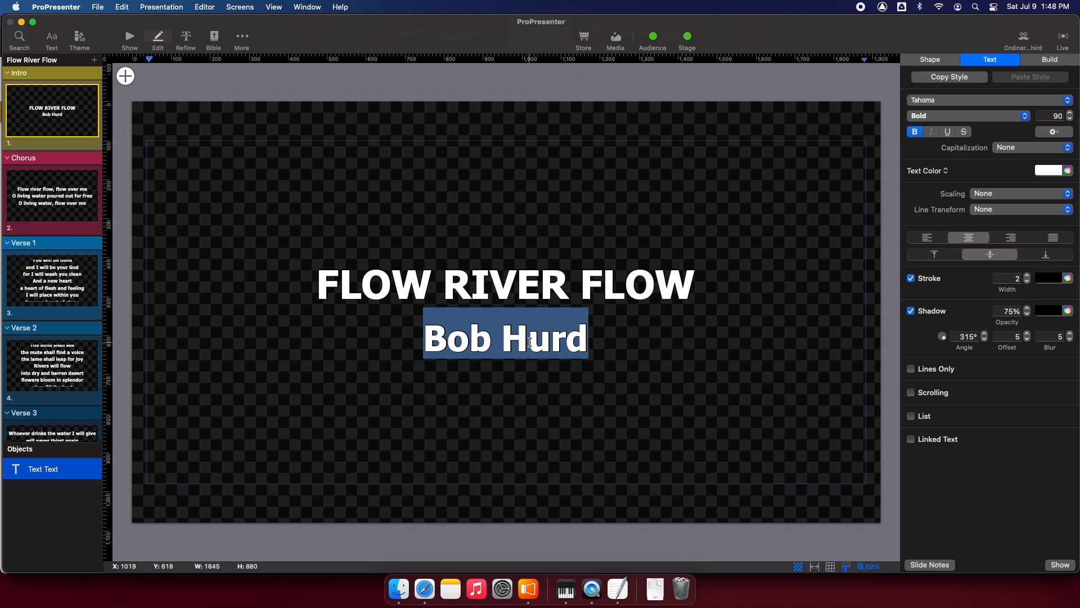
click(529, 343)
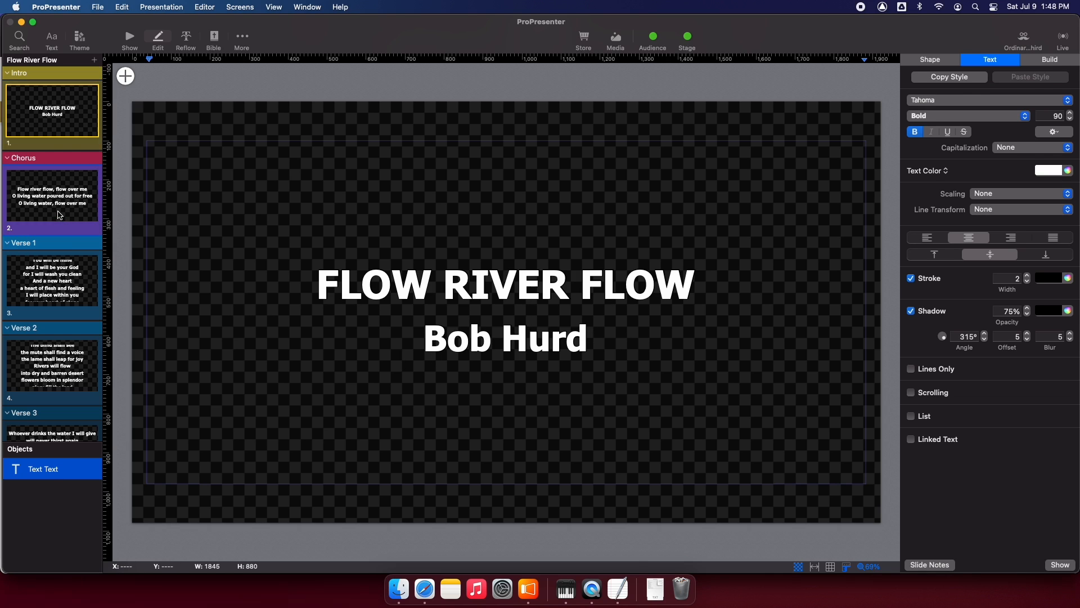
- Open the downloaded Flow River Flow sheet music GIF and place it beside a narrowed ProPresenter window
click(58, 215)
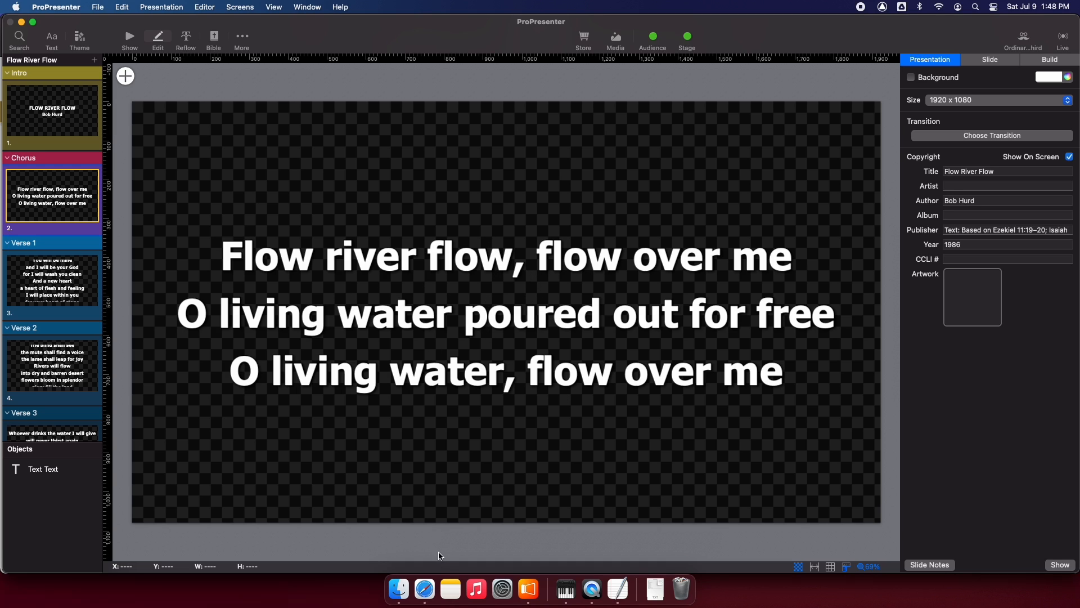
click(428, 591)
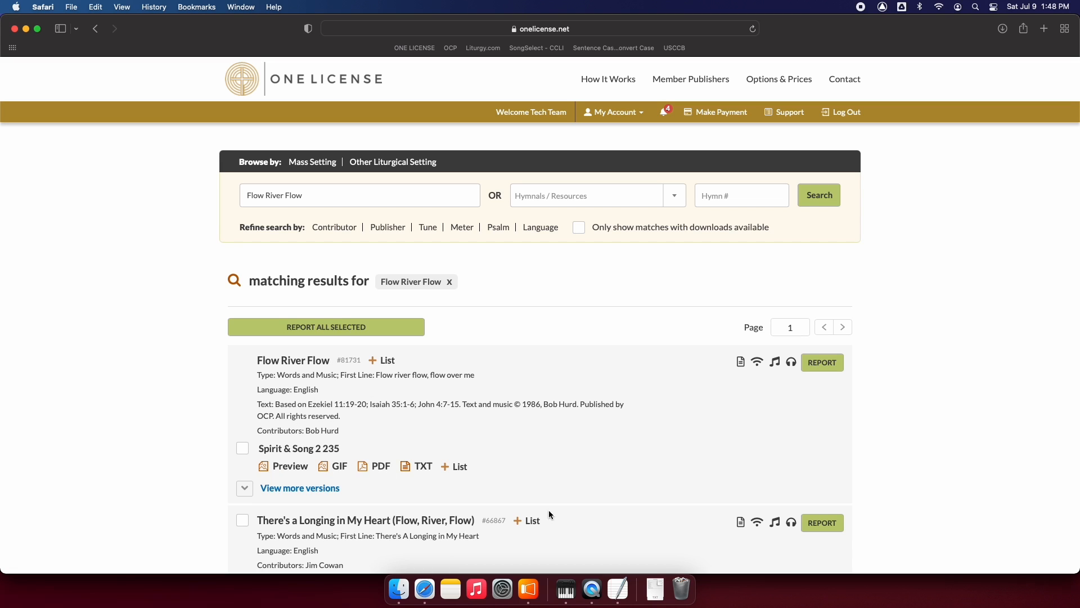
click(655, 589)
click(656, 511)
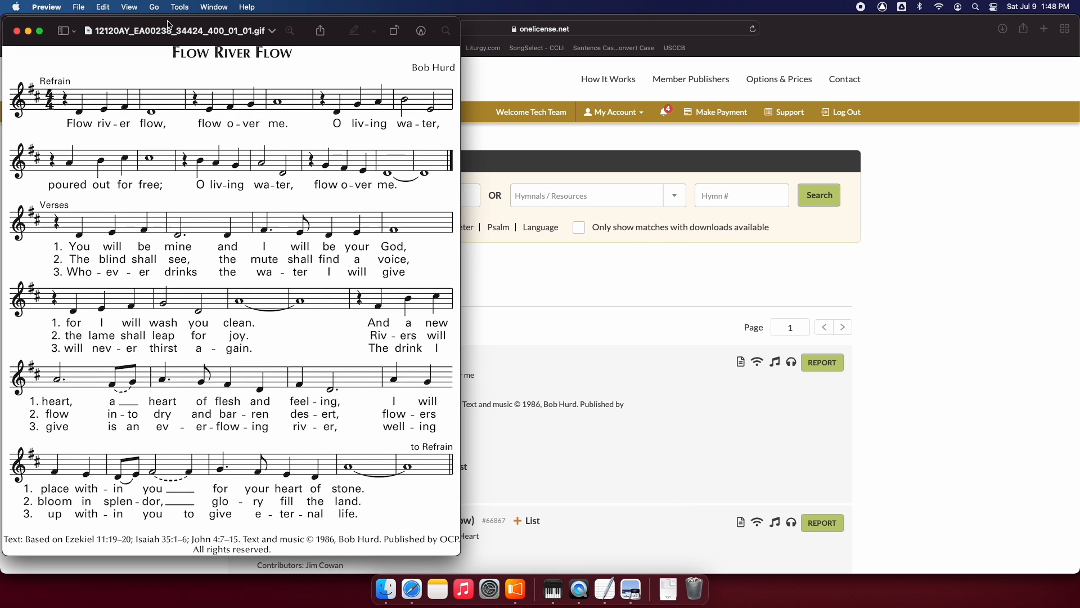
drag(176, 29, 788, 61)
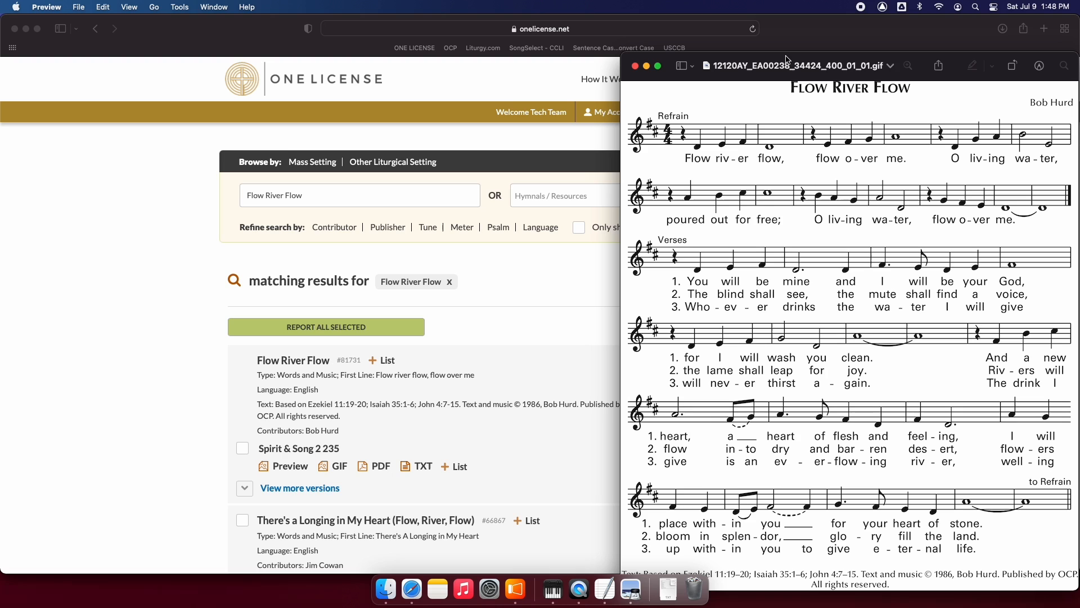
click(515, 589)
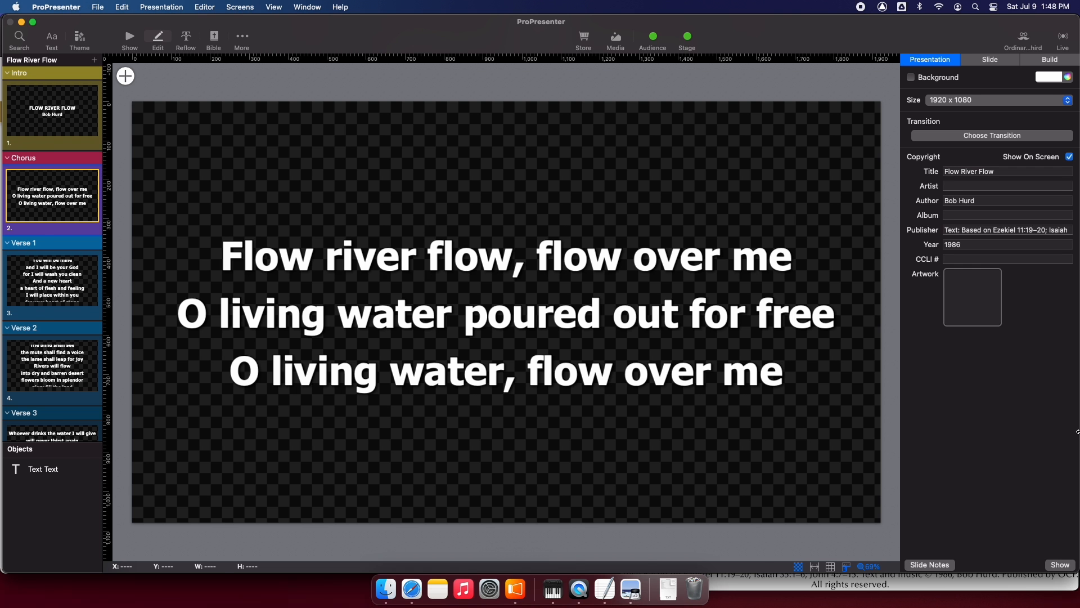
drag(1077, 431, 717, 431)
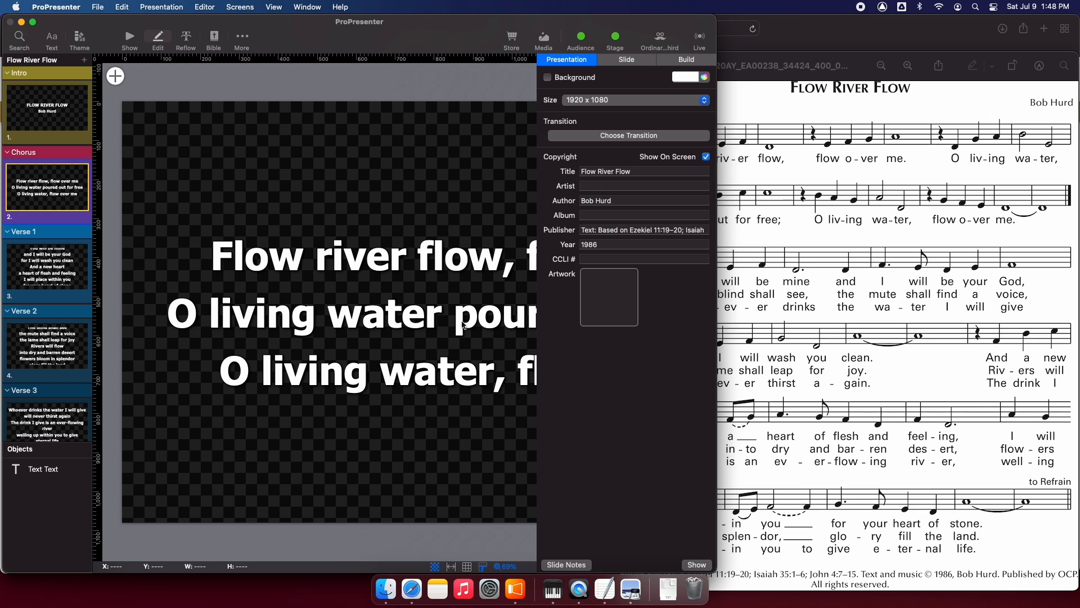
- Open the song in the Reflow editor and adjust its panes and window so the full lyric lines fit beside the sheet music
click(186, 38)
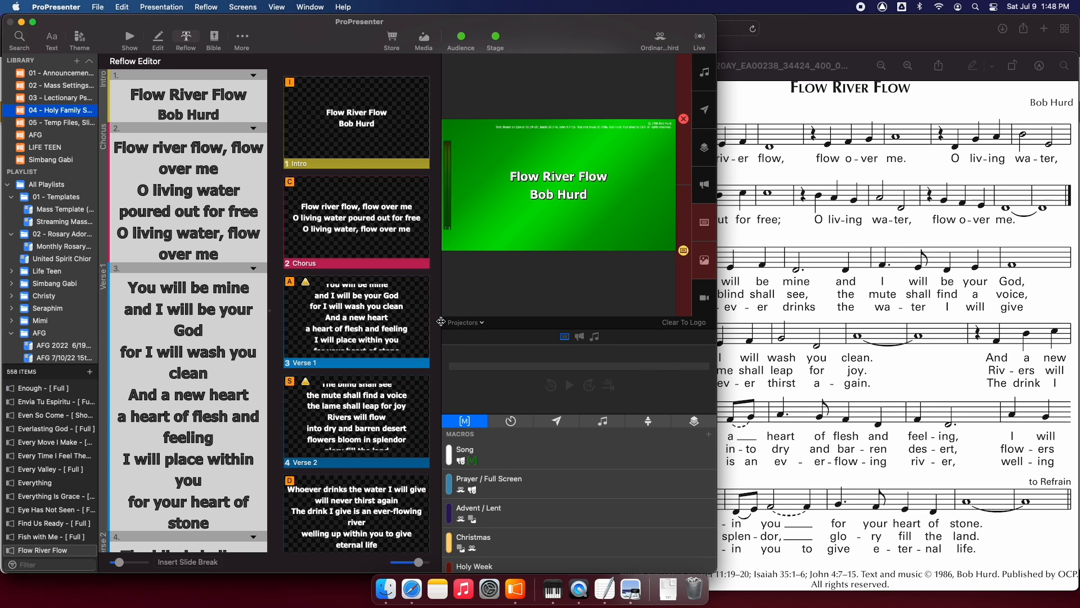
drag(443, 327, 748, 327)
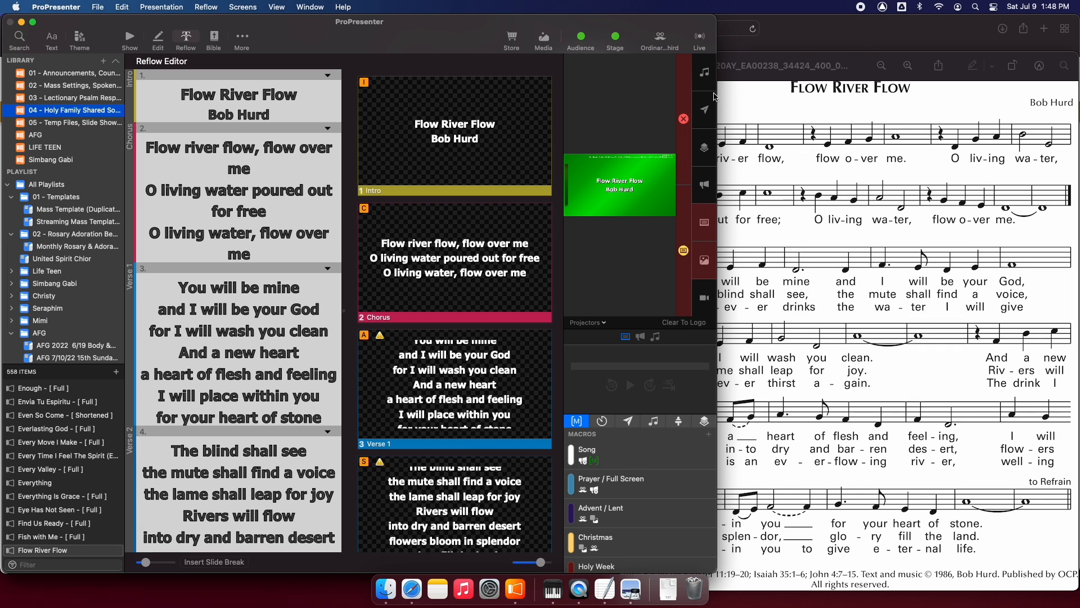
drag(715, 104, 681, 104)
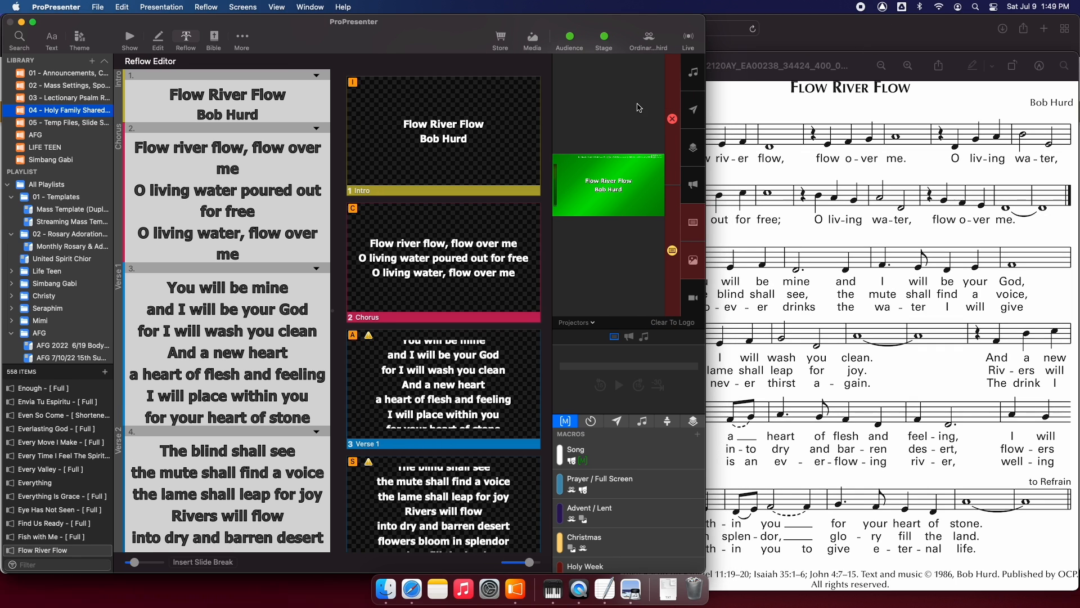
mouse_move(113, 197)
mouse_down()
mouse_move(85, 200)
mouse_move(101, 199)
mouse_up()
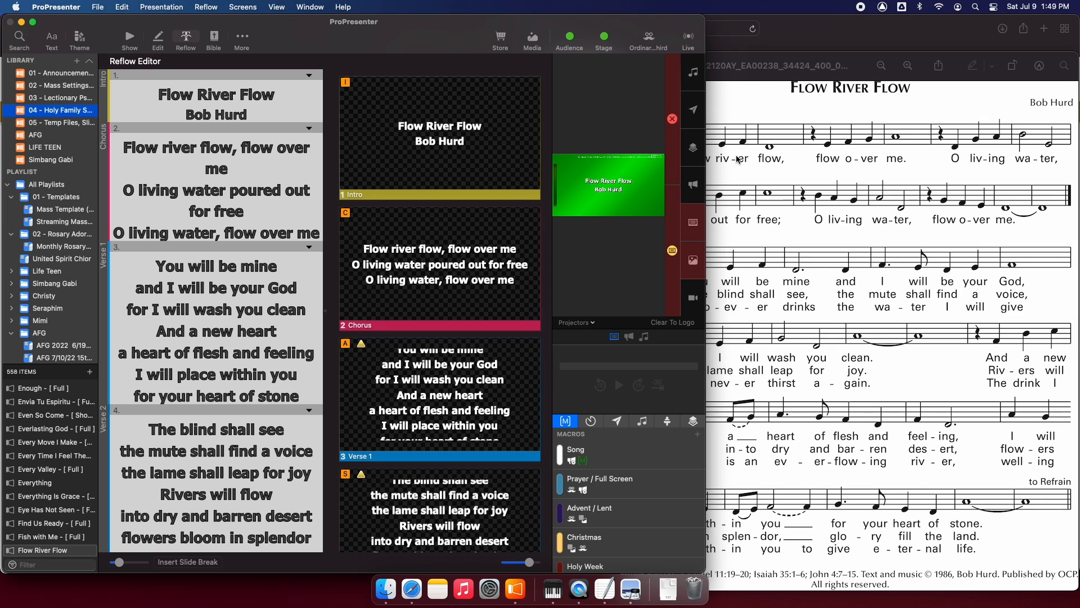
drag(645, 22, 574, 25)
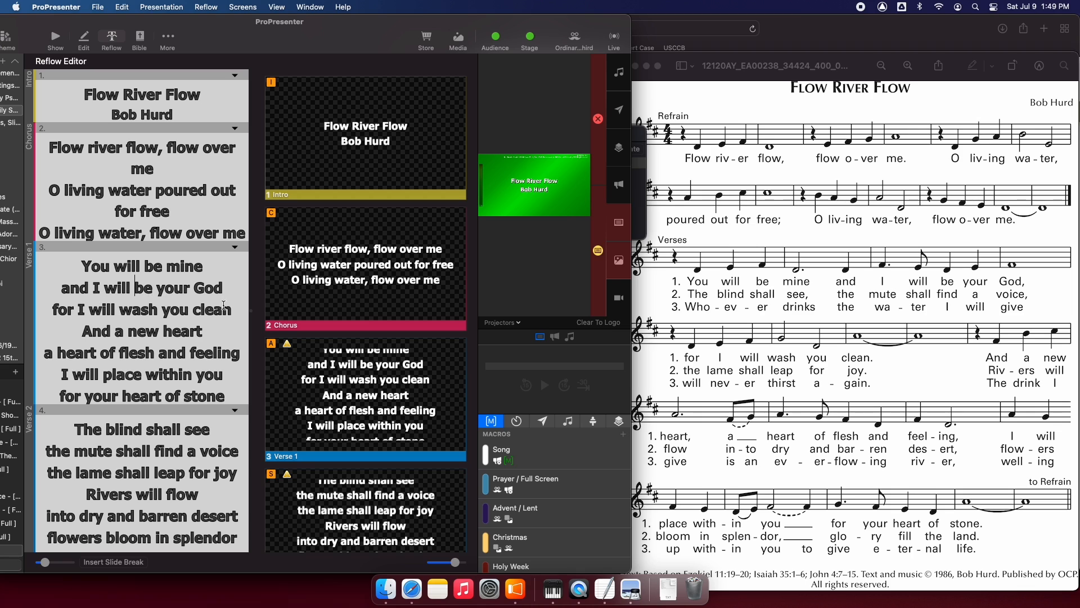
click(228, 288)
drag(249, 286, 348, 288)
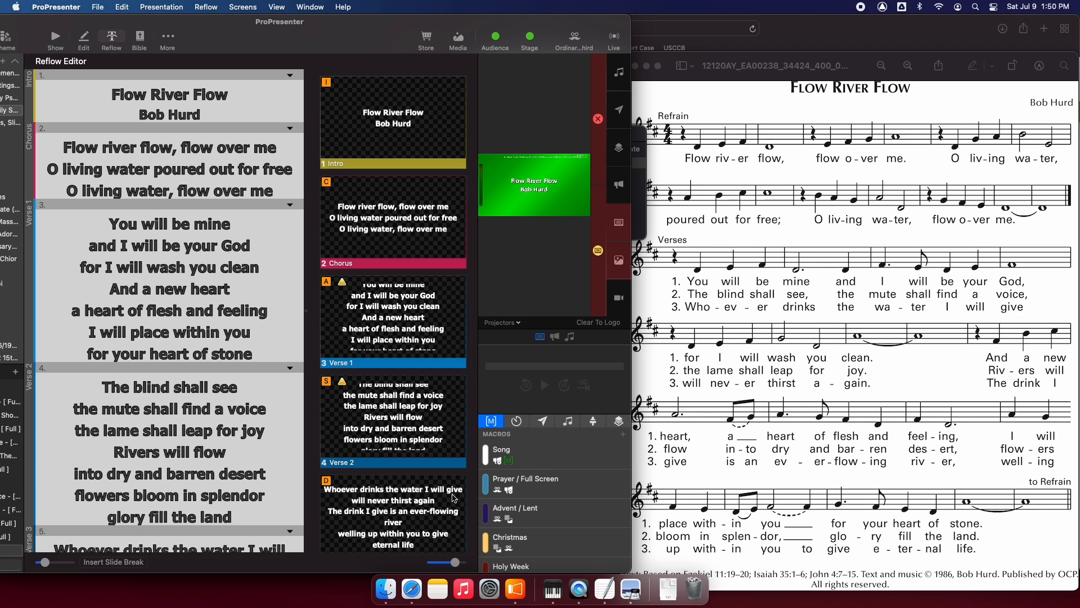
click(604, 587)
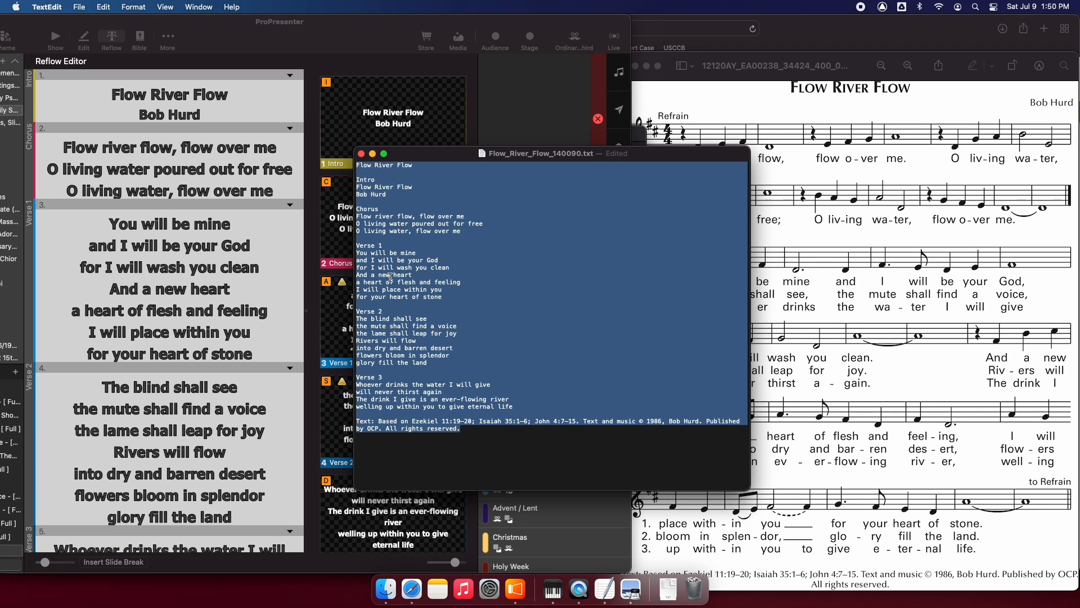
click(164, 300)
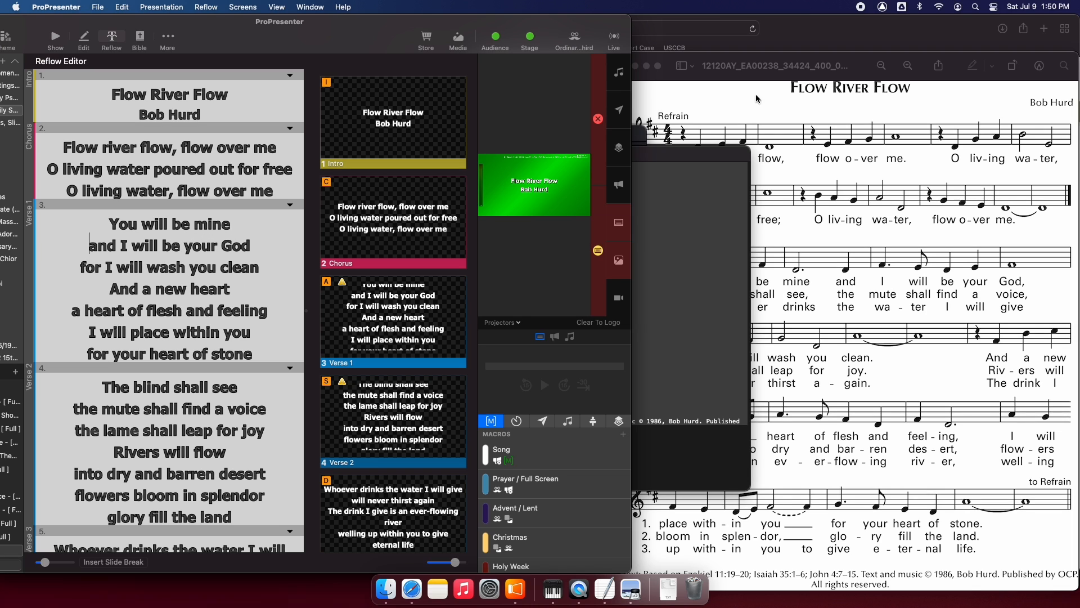
click(802, 62)
- Capitalize "For" in the third line of Verse 1 and insert a slide break after "For I will wash you clean"
click(255, 247)
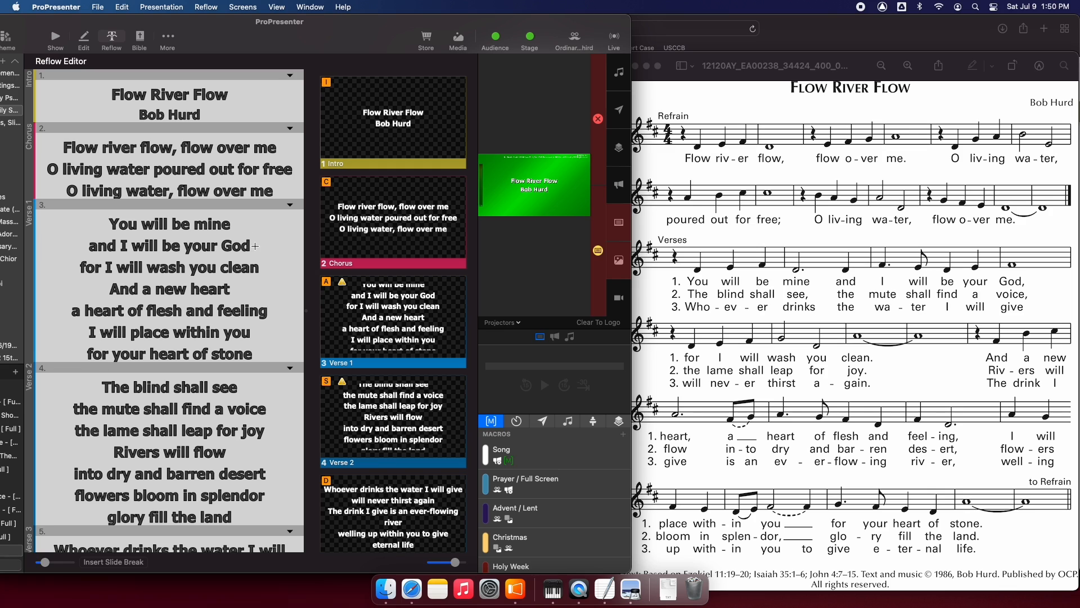
key(super+Return)
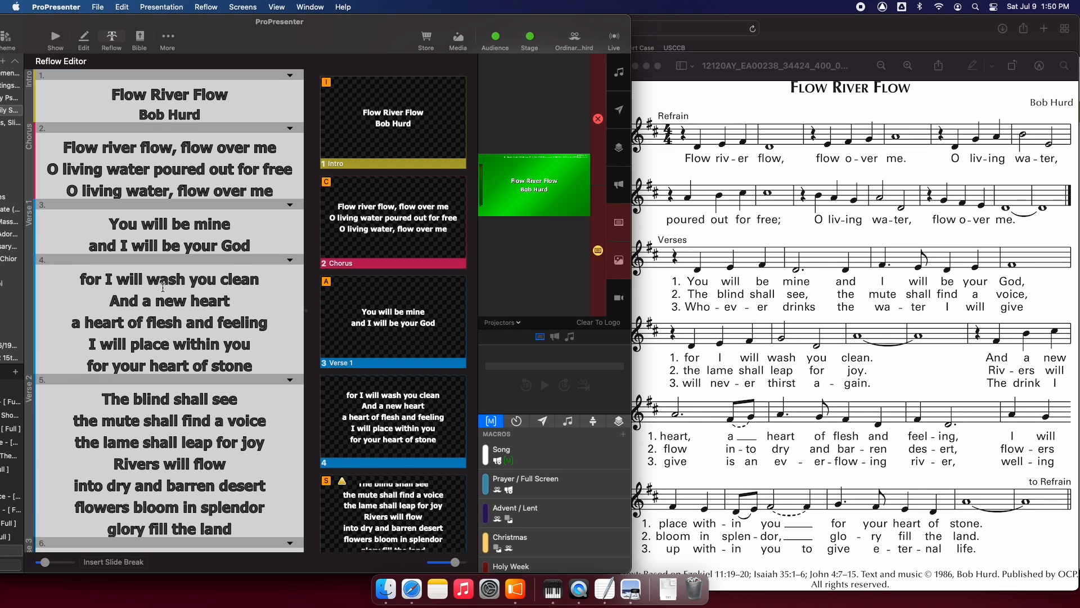
key(BackSpace)
text(F)
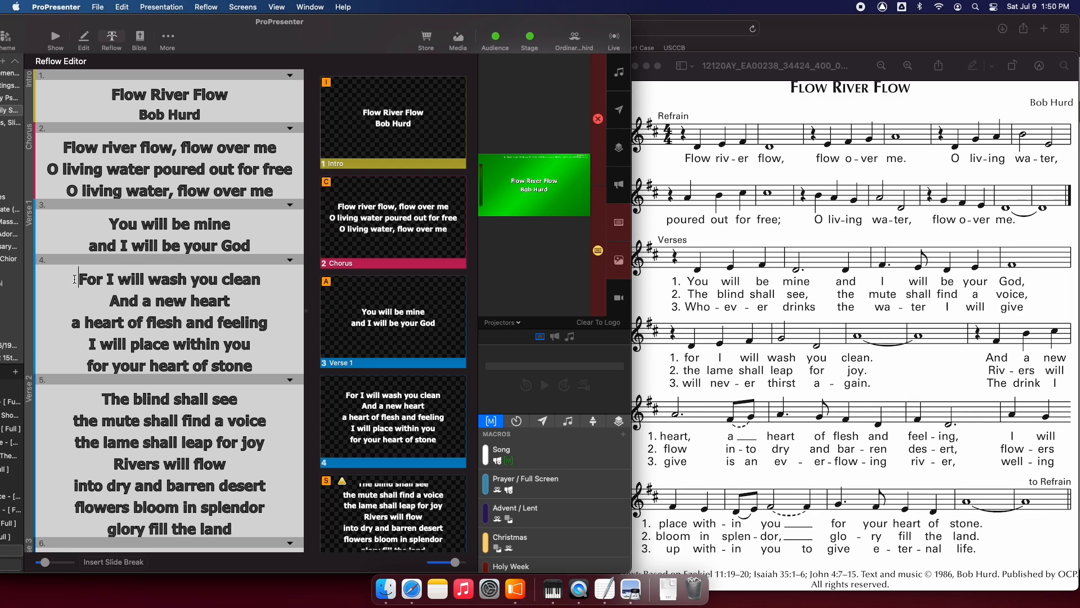
key(BackSpace)
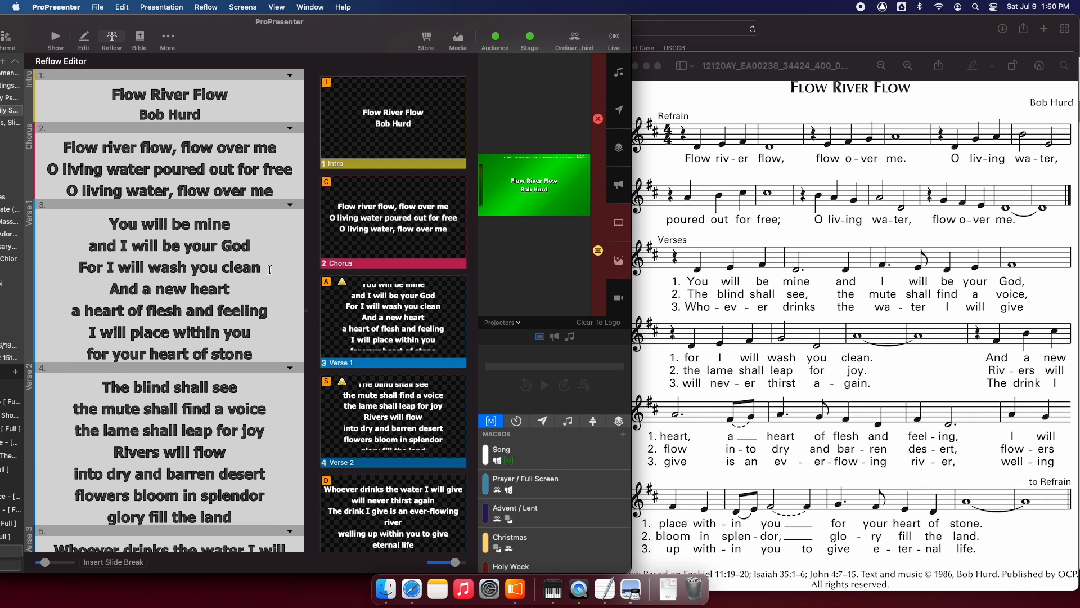
click(270, 270)
key(alt+Return)
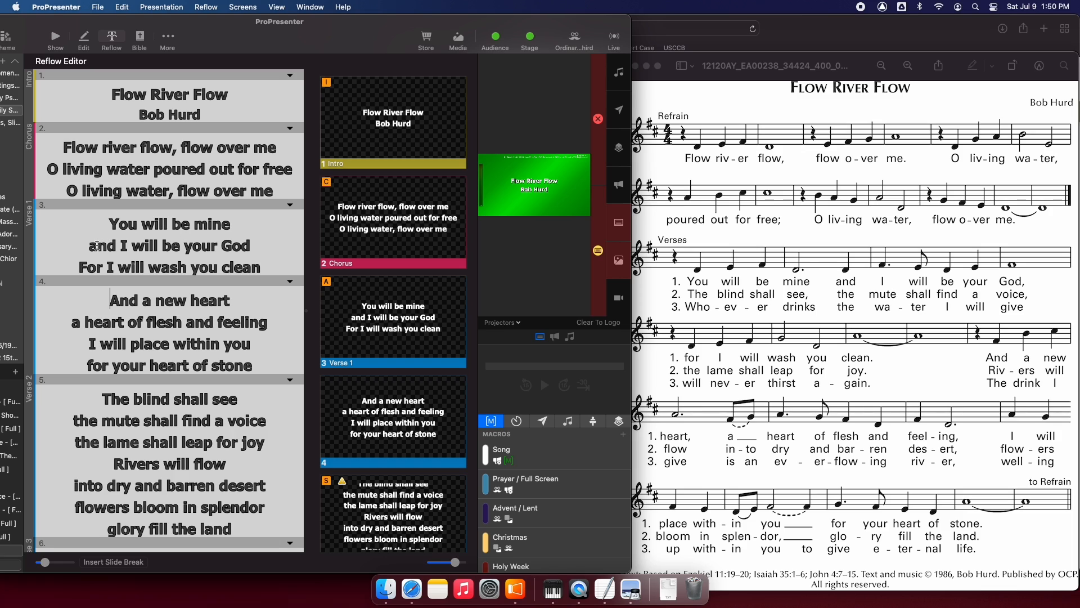
- Capitalize "And" in "And I will be your God" and insert a slide break after "a heart of flesh and feeling"
click(94, 247)
key(Delete)
text(A)
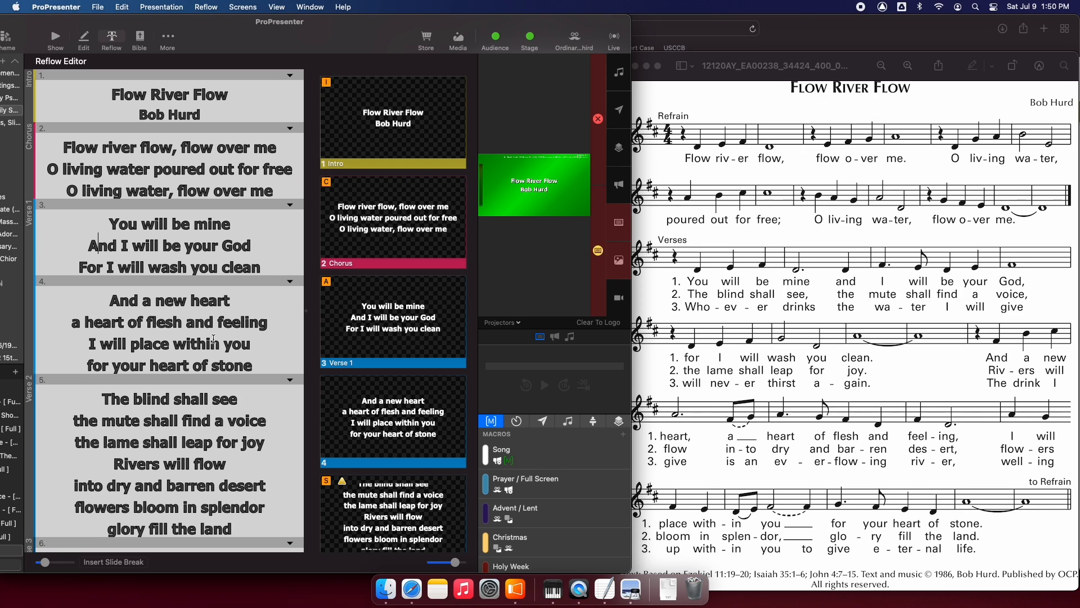
click(276, 323)
key(Return)
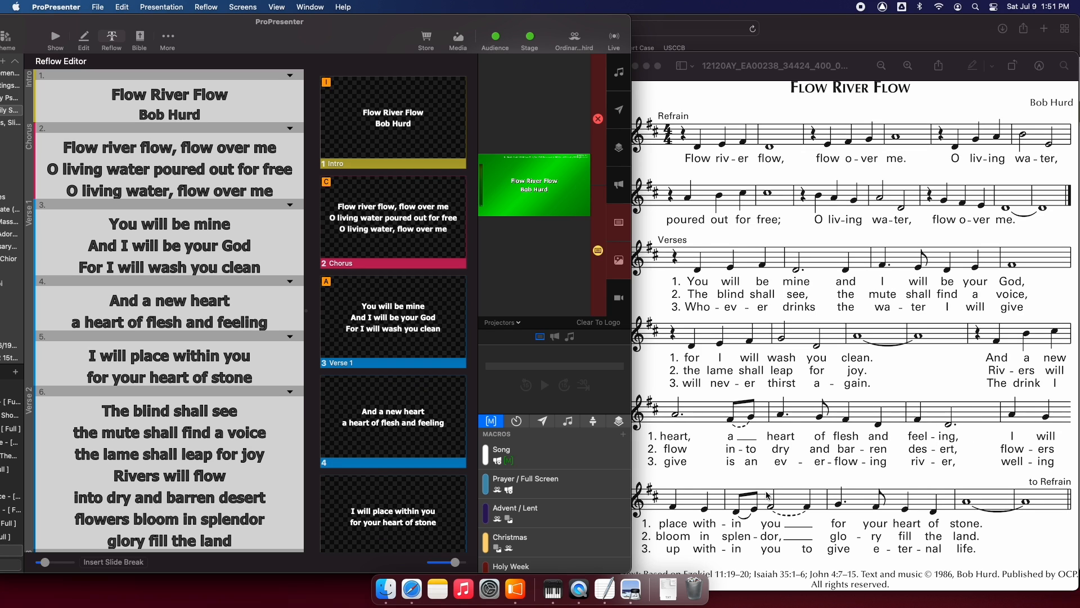
- Capitalize the first letters of "A heart of flesh and feeling" and "For your heart of stone" in Verse 1
click(81, 318)
key(BackSpace)
text(A)
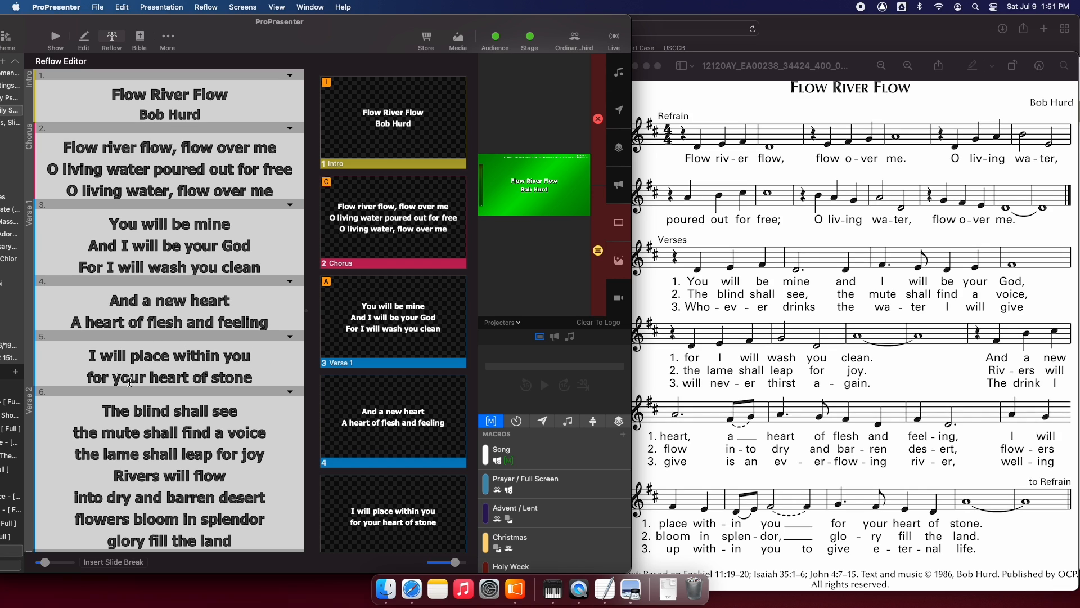
click(94, 375)
key(BackSpace)
text(F)
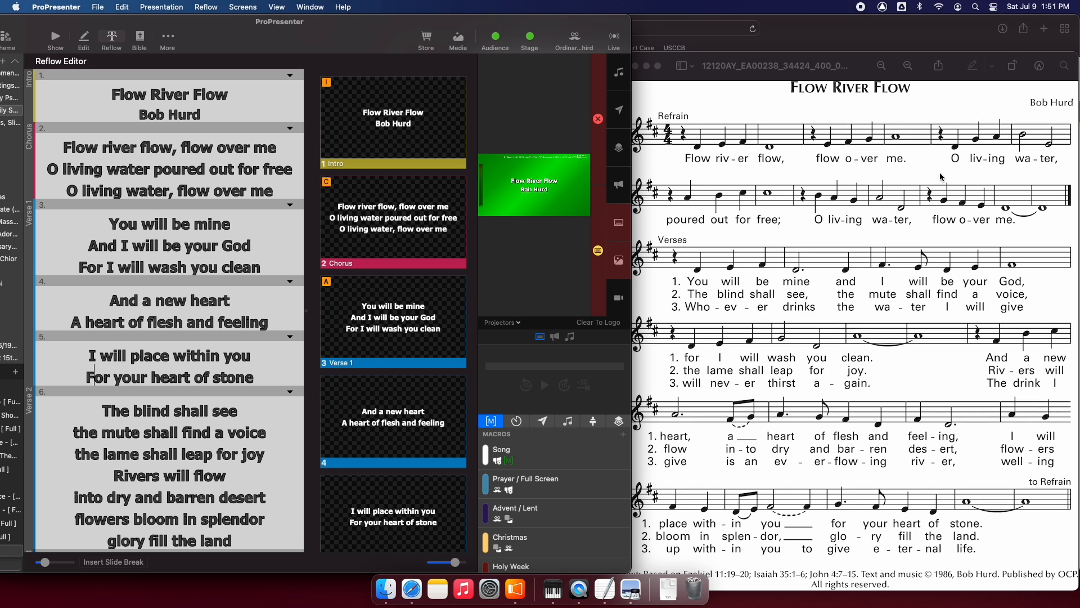
- Split Verse 2 into three slides with breaks after "the lame shall leap for joy" and "into dry and barren desert"
scroll(164, 417, down, 3)
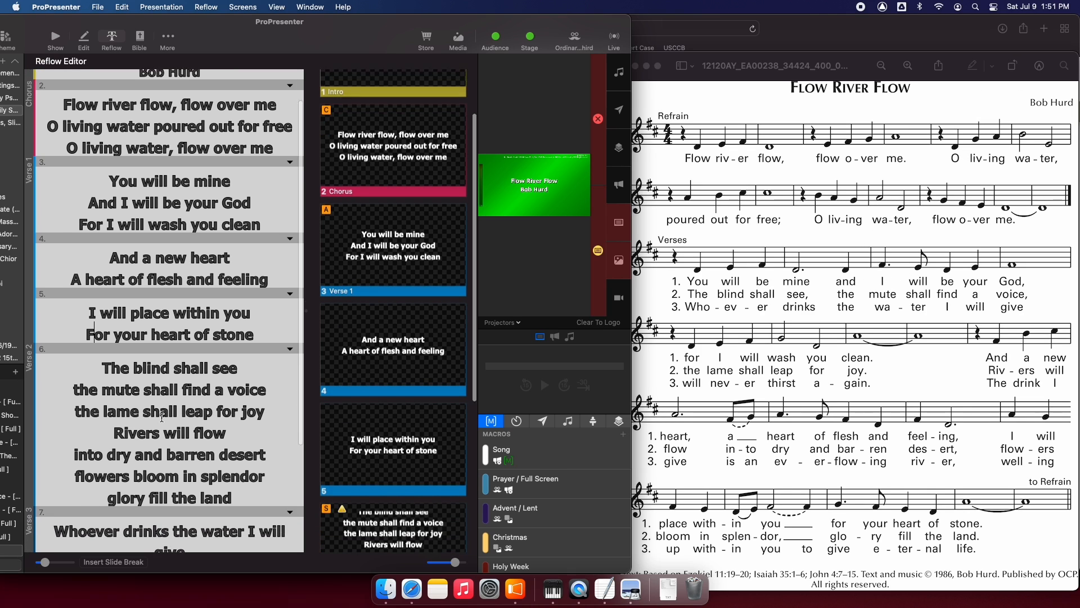
click(275, 385)
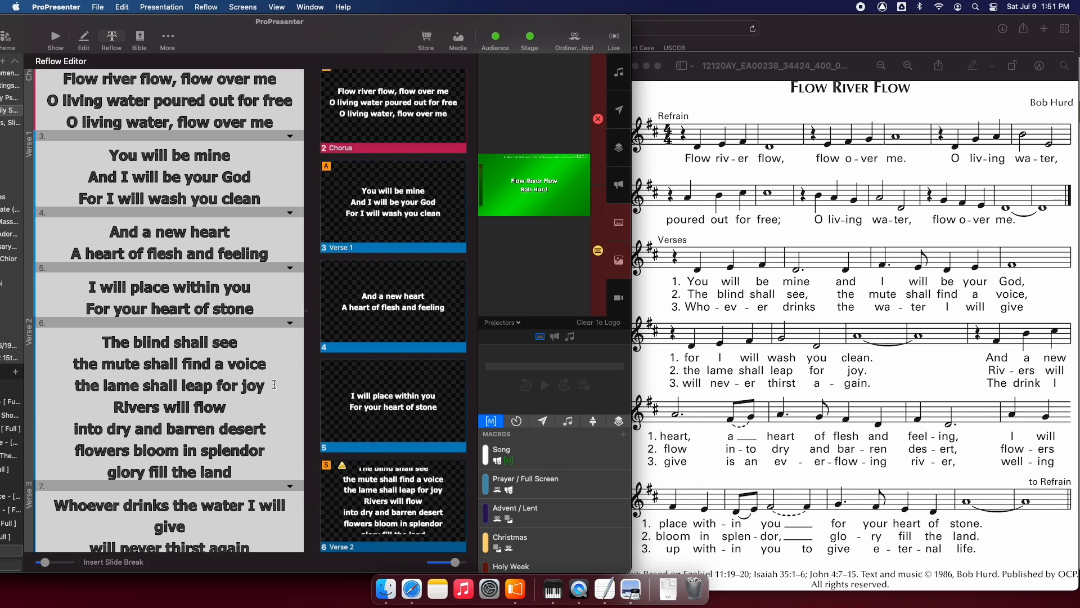
key(super+Return)
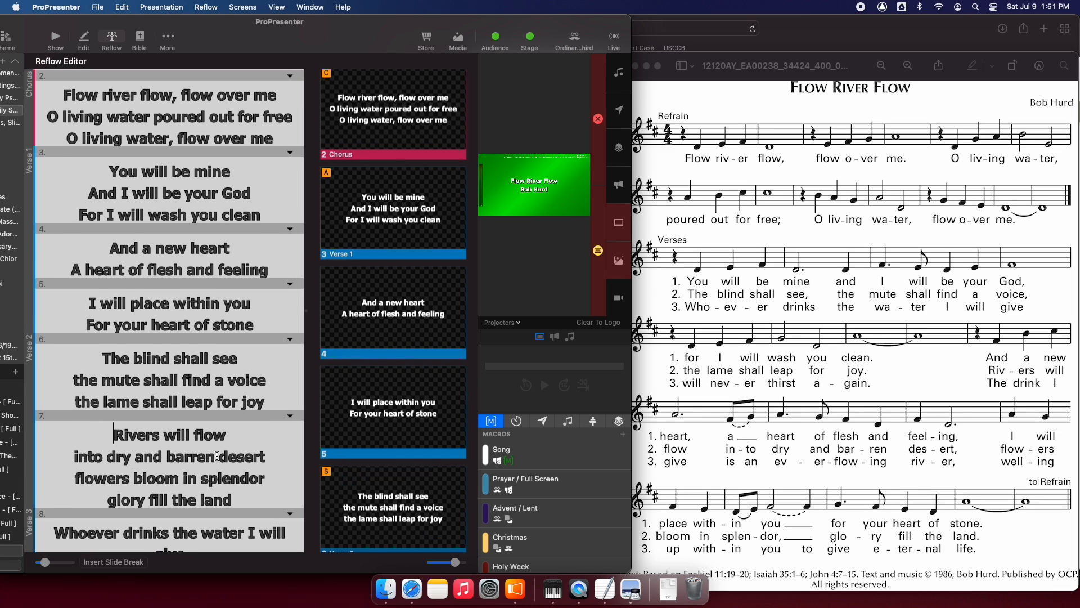
scroll(214, 454, down, 1)
click(279, 432)
key(super+Return)
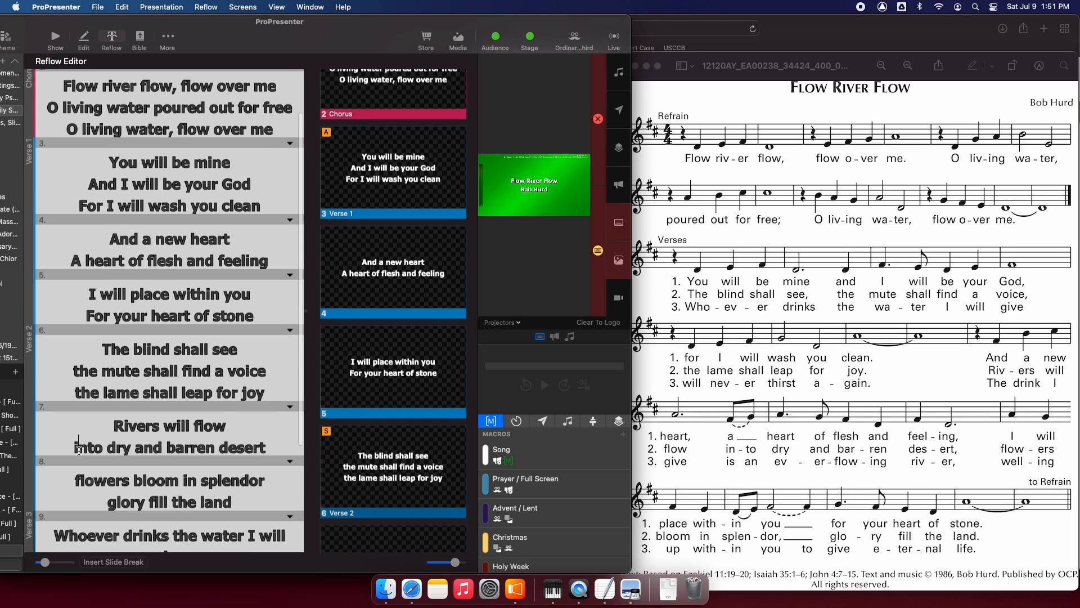
- Capitalize the first letters of "Into dry and barren desert", "The mute shall find a voice" and "The lame shall leap for joy"
key(BackSpace)
text(I)
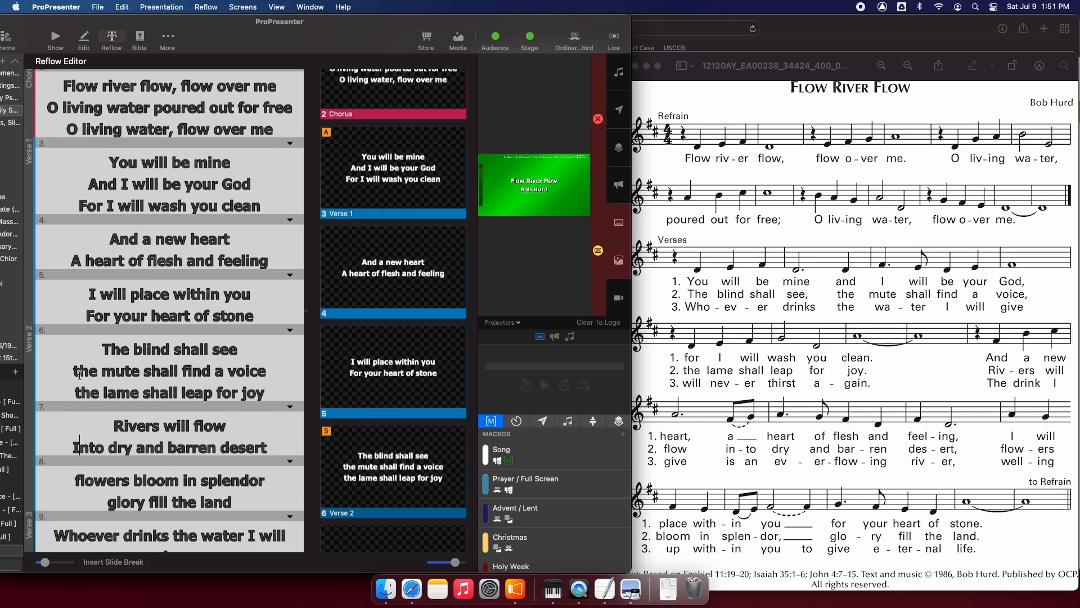
click(80, 375)
key(BackSpace)
text(T)
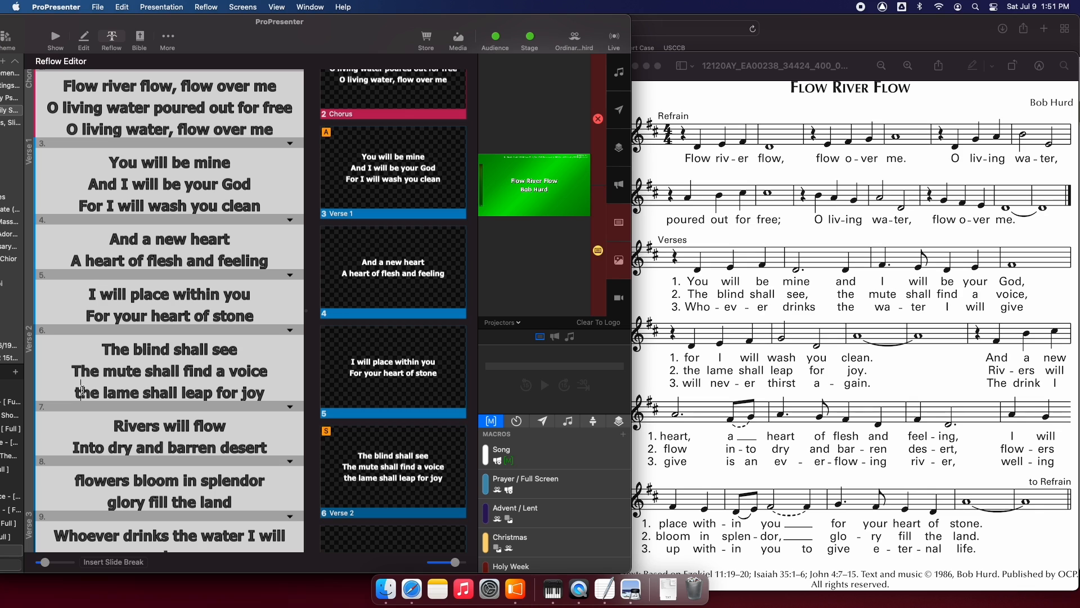
click(82, 390)
key(BackSpace)
text(T)
- Capitalize the first letters of "Flowers bloom in splendor" and "Glory fill the land" on the last Verse 2 slide
scroll(81, 427, down, 2)
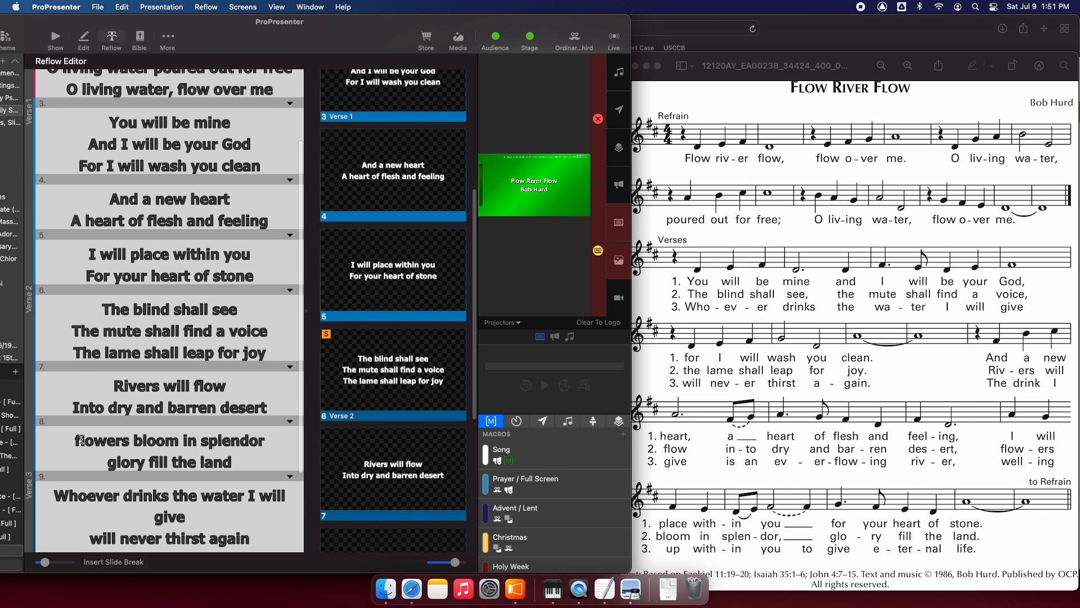
click(82, 439)
key(BackSpace)
text(F)
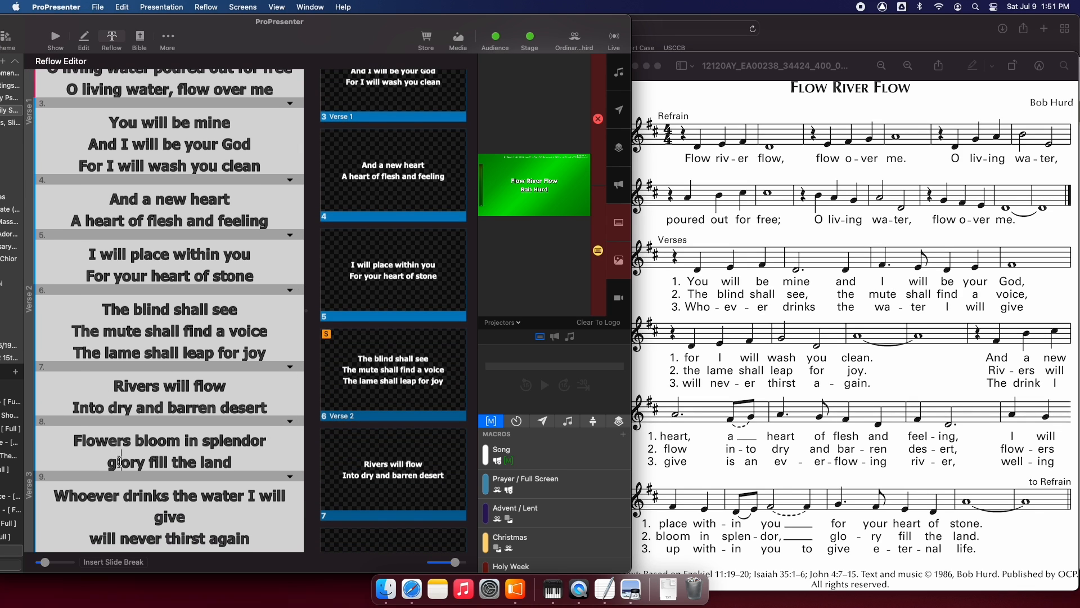
click(117, 462)
key(BackSpace)
text(G)
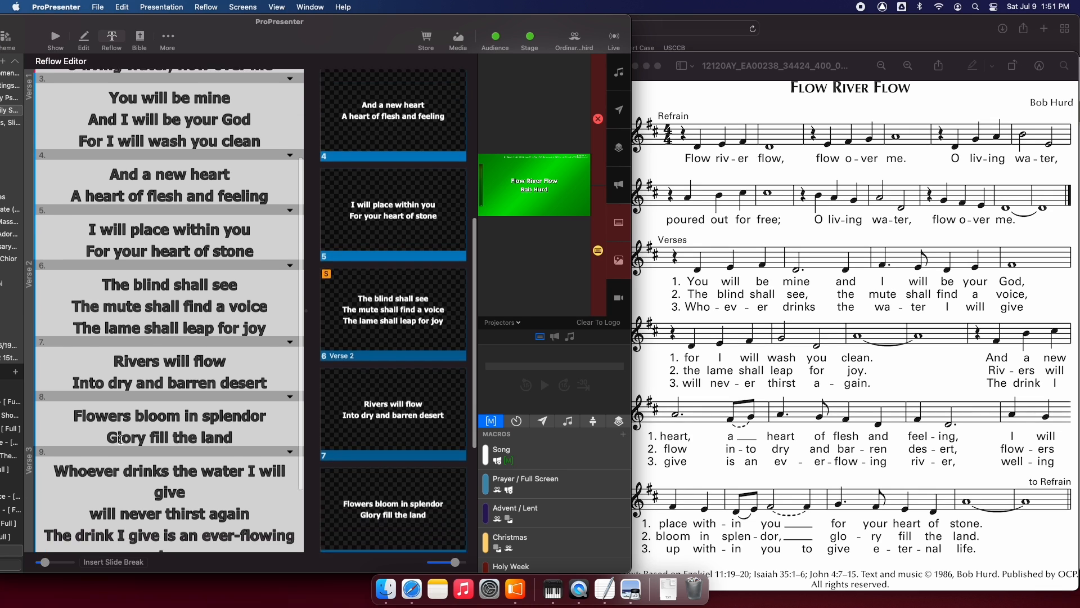
- Insert a slide break in Verse 3 after "will never thirst again" and start a new, capitalized line at "Is an ever-flowing river"
scroll(121, 439, down, 4)
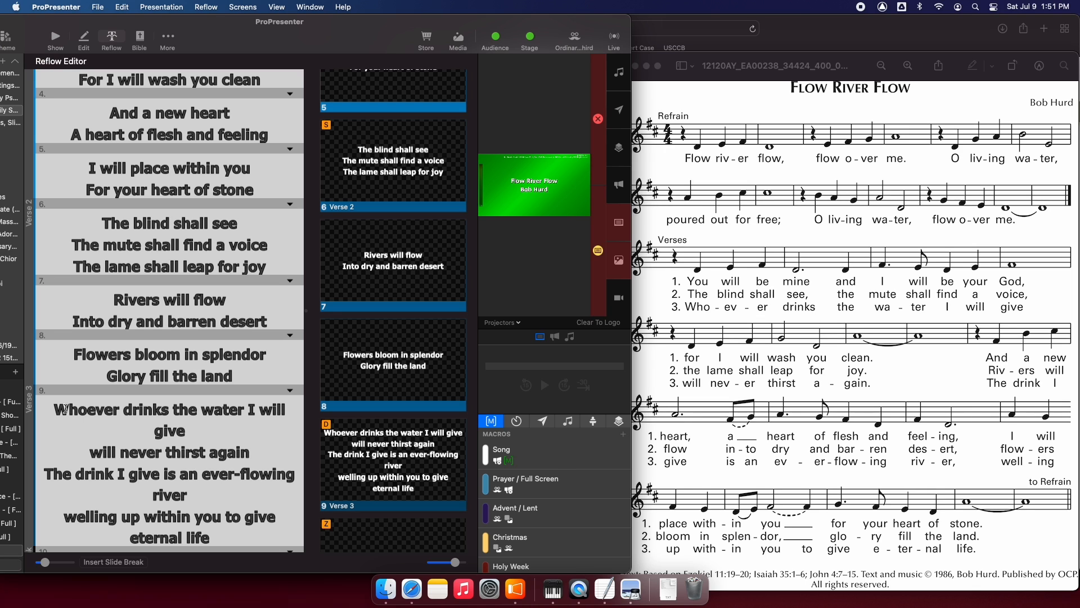
scroll(248, 455, down, 2)
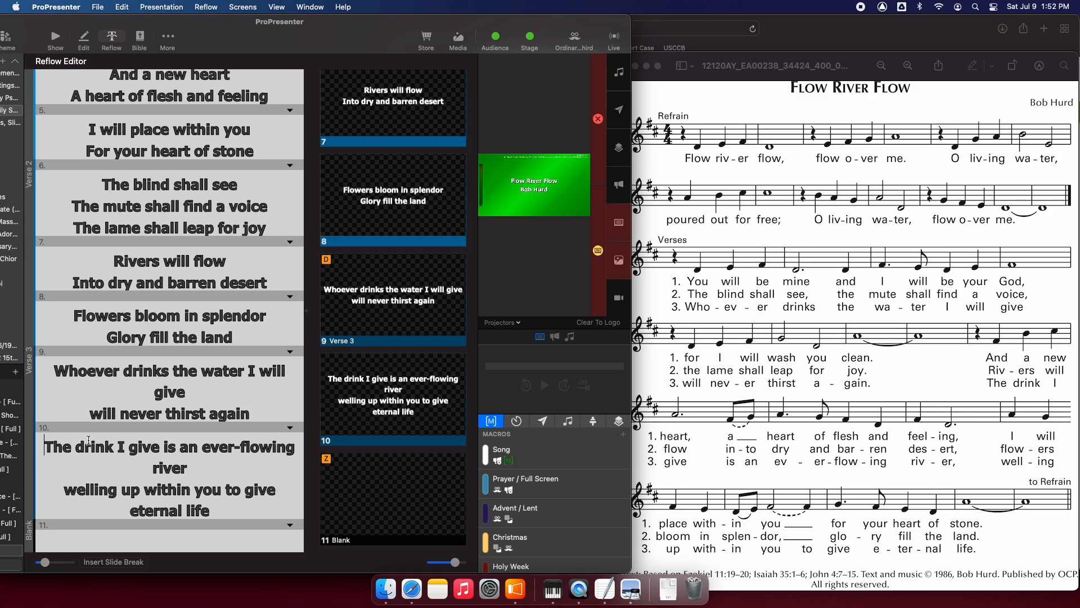
click(164, 448)
key(BackSpace)
key(Delete)
key(Right)
key(Return)
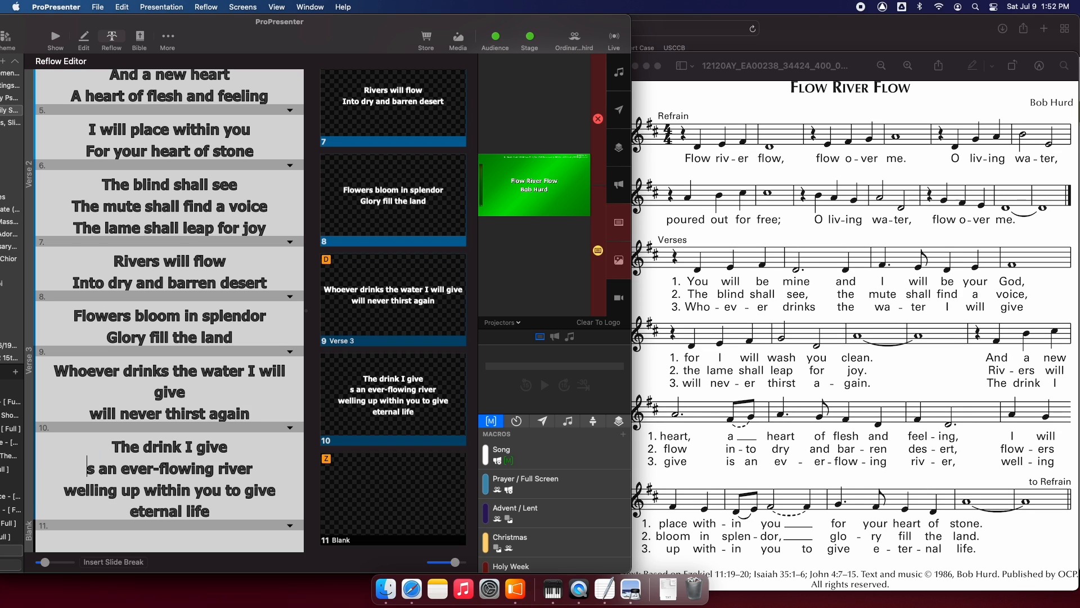
text(I)
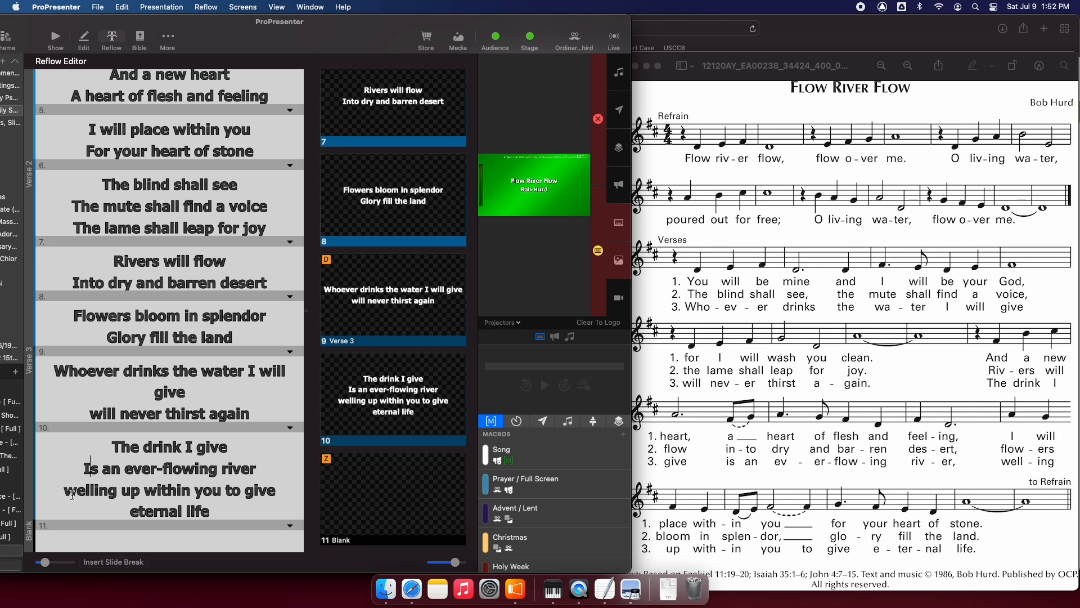
- Capitalize the first letter of "Welling up within you to give eternal life" in Verse 3
click(75, 491)
text(W)
key(Delete)
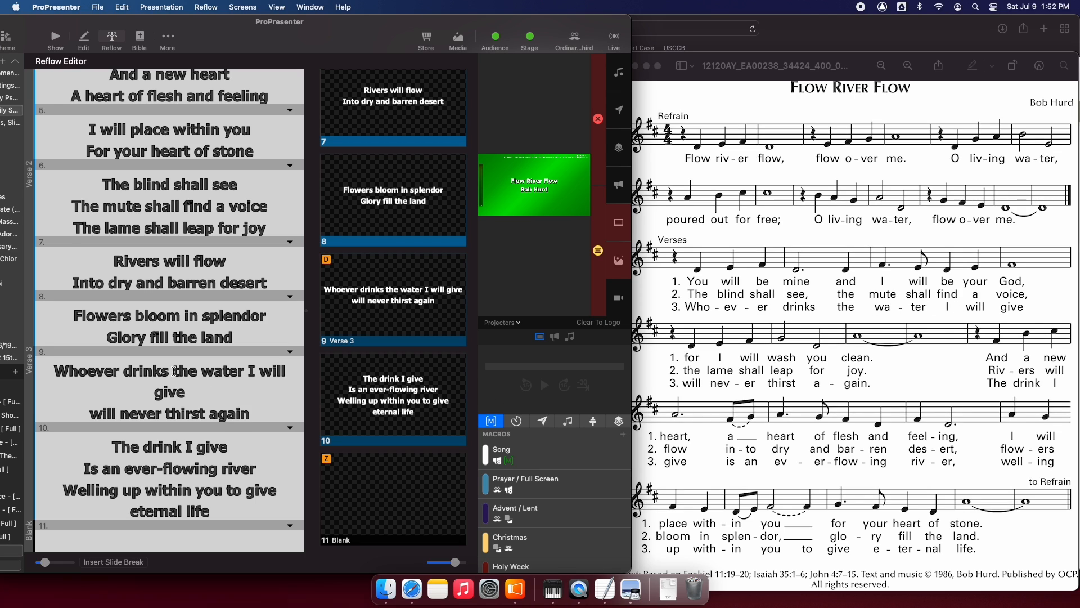
- Move "The water I will give" onto its own capitalized line in Verse 3 and capitalize "Will" in "Will never thirst again"
key(BackSpace)
key(Return)
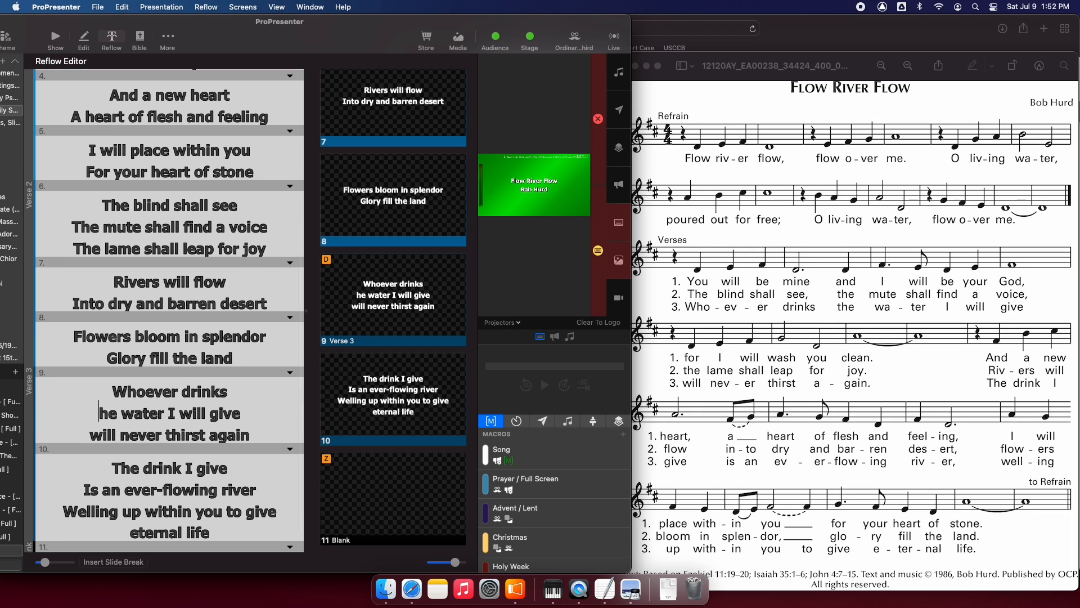
text(T)
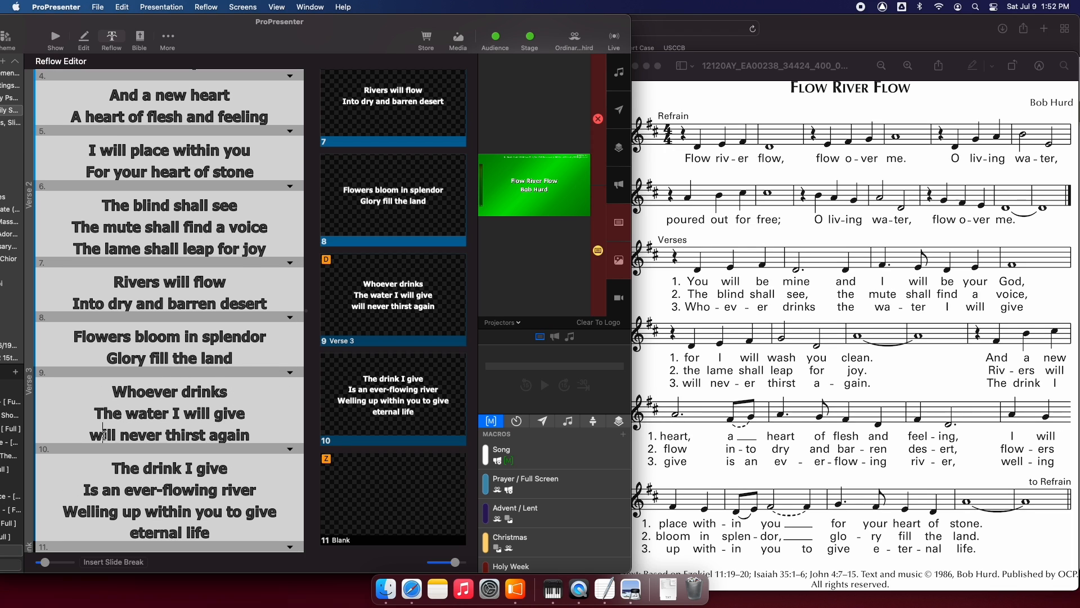
key(BackSpace)
text(W)
- Review the reflowed verses, bring the whole ProPresenter window into view and return to the song's slide overview
scroll(168, 479, down, 1)
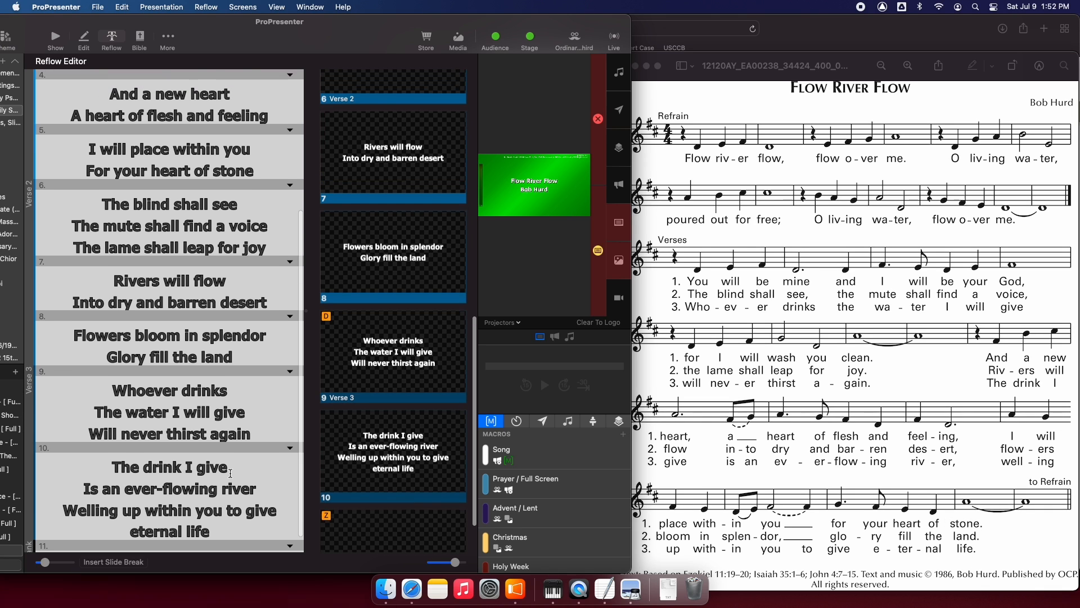
scroll(230, 473, up, 1)
scroll(229, 474, up, 7)
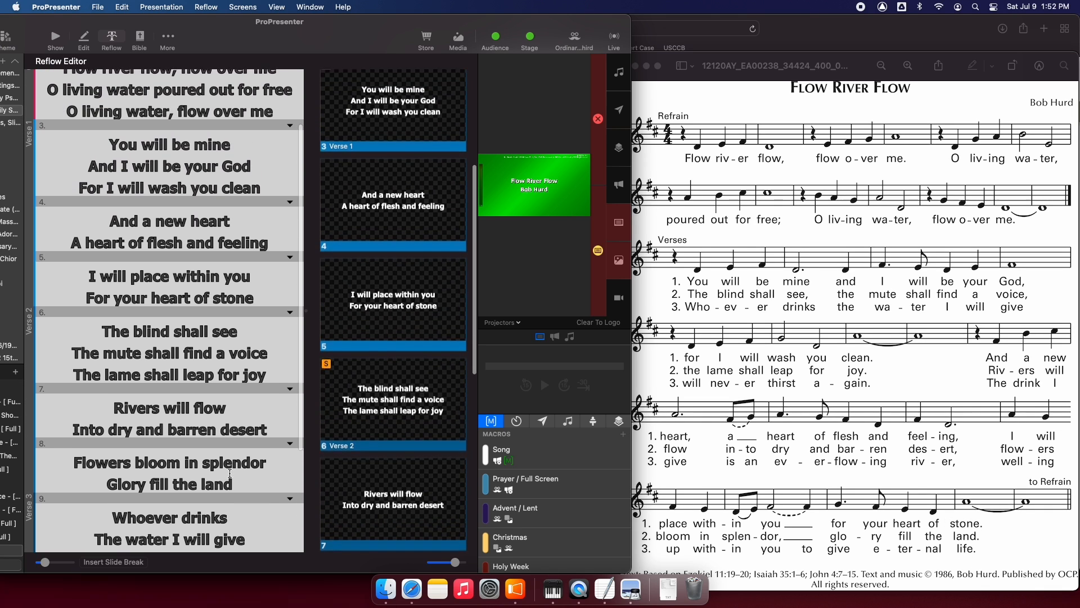
scroll(229, 473, down, 5)
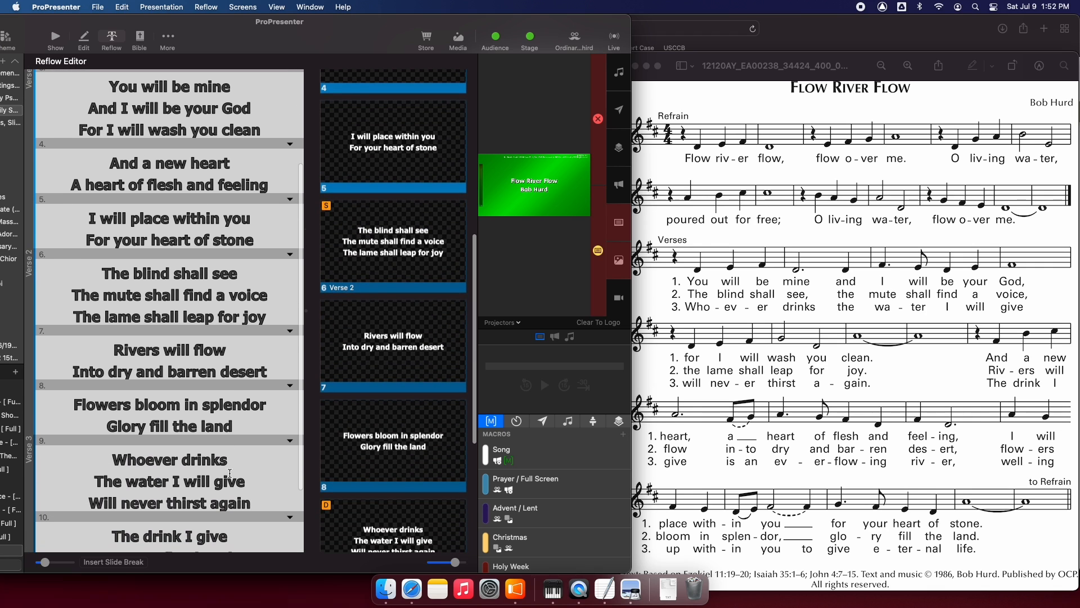
drag(354, 26, 557, 25)
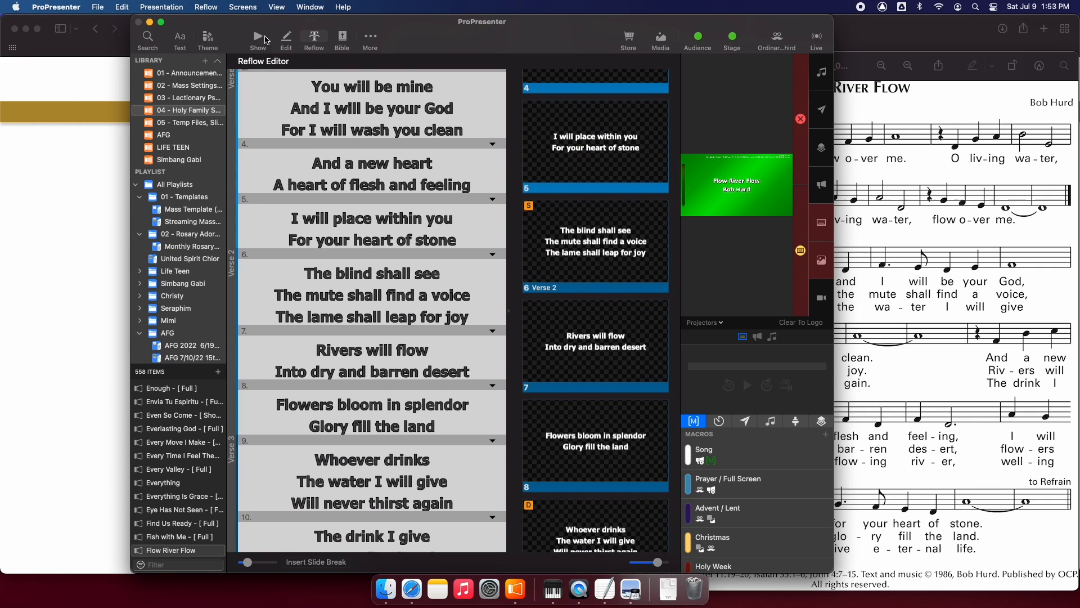
click(259, 39)
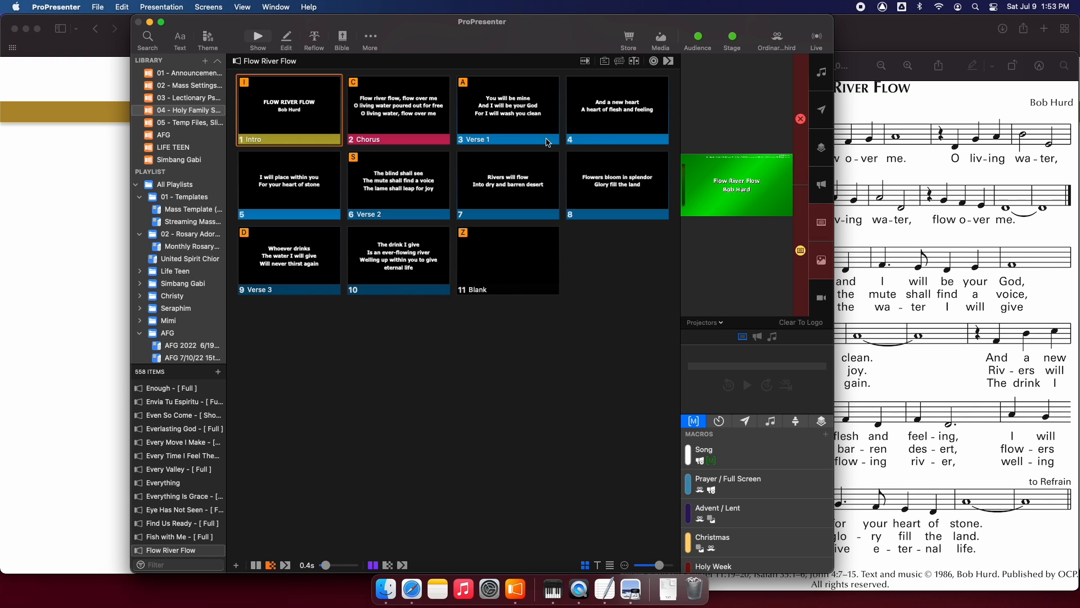
- Create a new arrangement named "Full" for the song
click(618, 61)
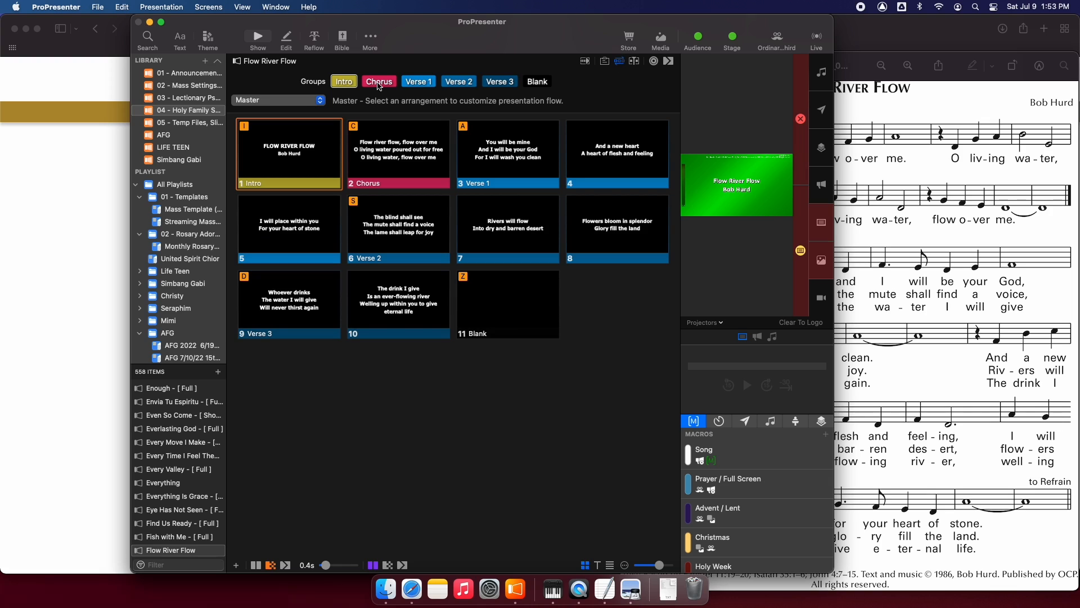
click(302, 101)
click(293, 122)
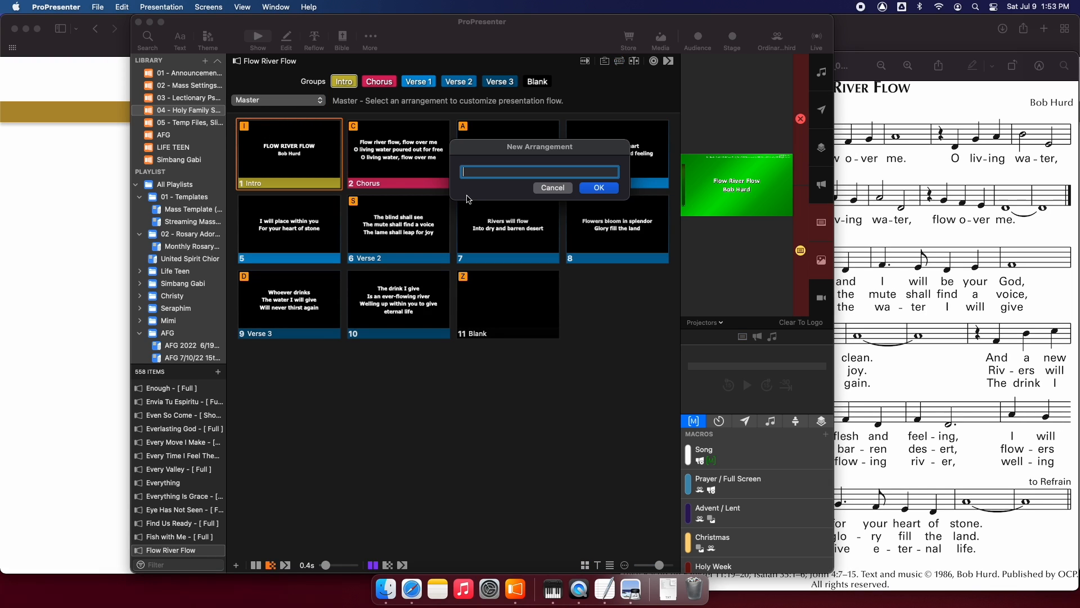
text(Full)
key(Return)
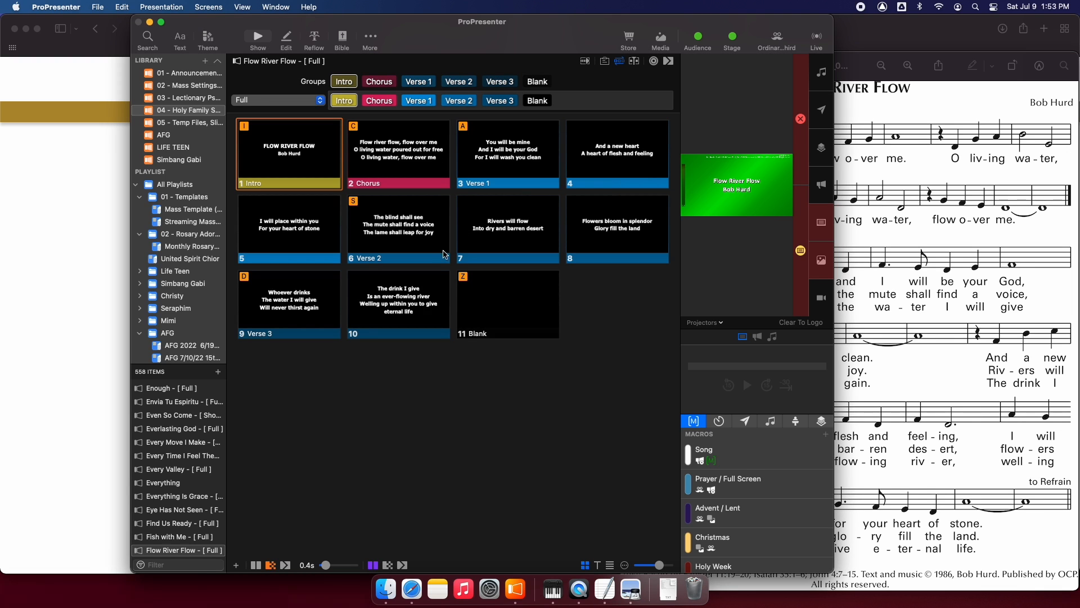
- Add the Chorus group after each of the three verses in the Full arrangement and close the arrangement editor
drag(522, 30, 388, 29)
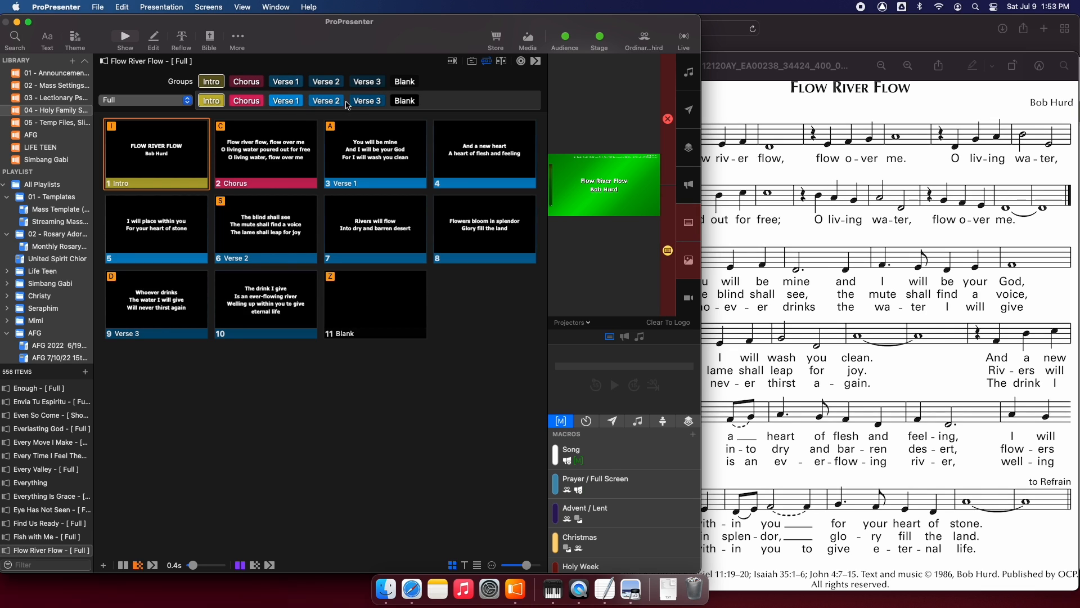
drag(257, 85, 382, 102)
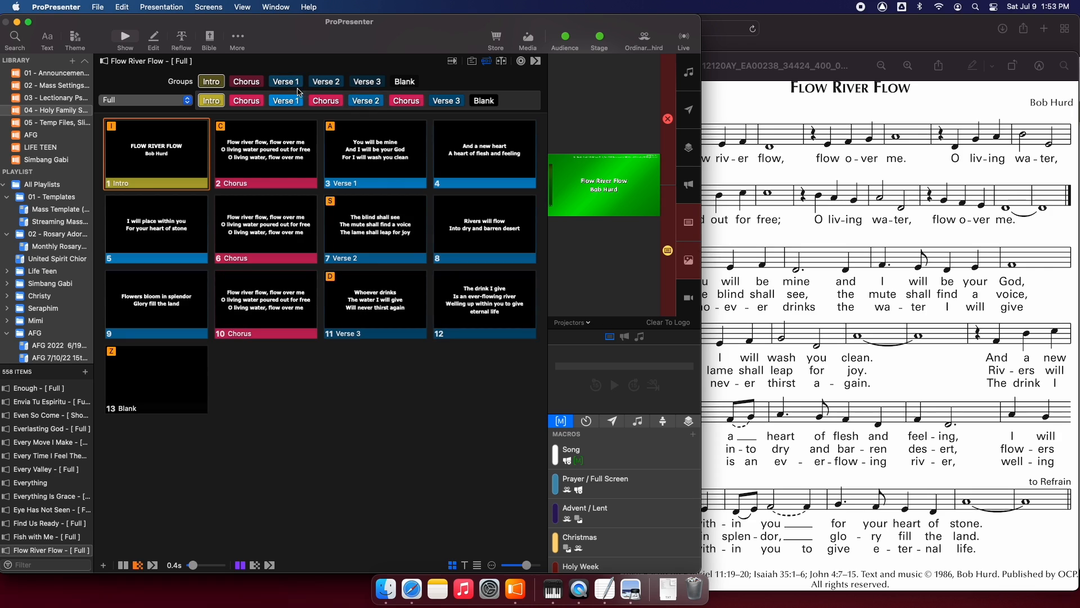
drag(251, 83, 458, 103)
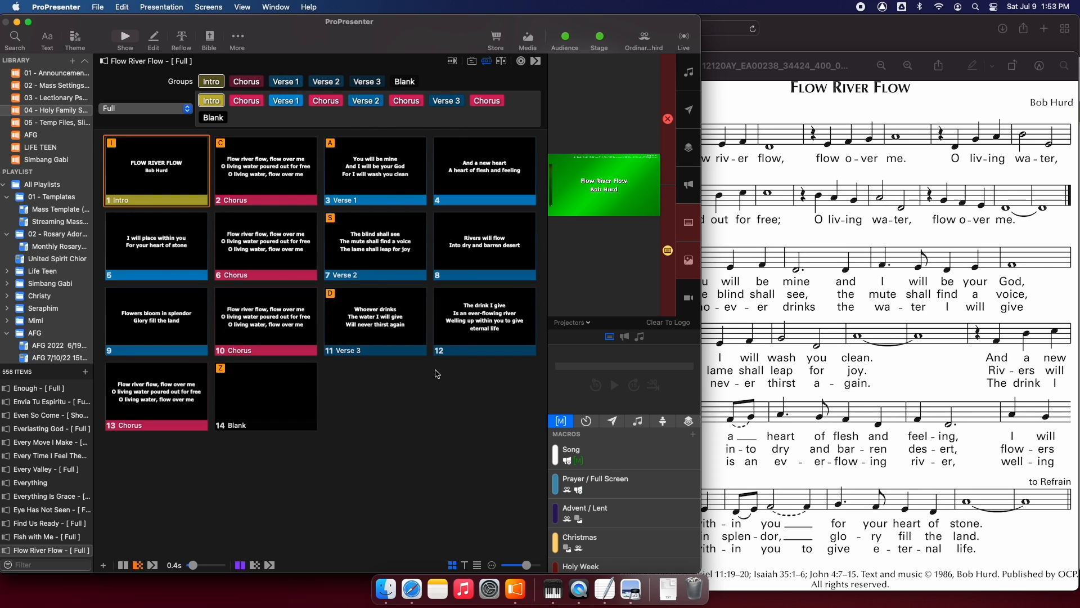
click(488, 64)
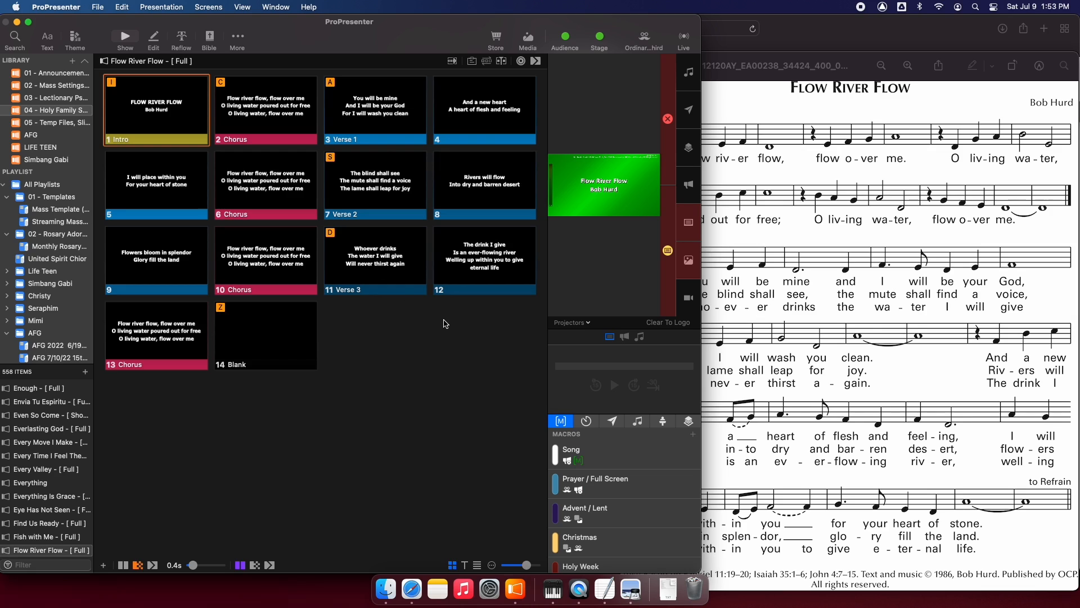